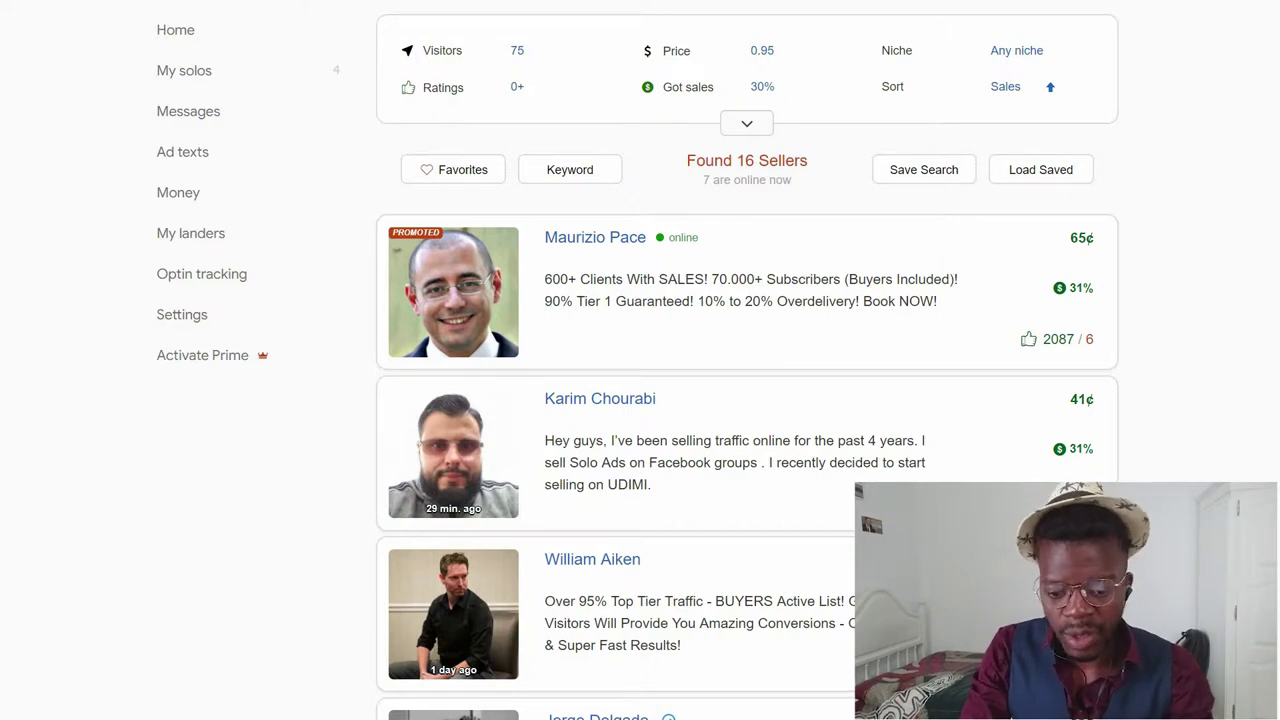
pyautogui.scroll(-1, 746, 400)
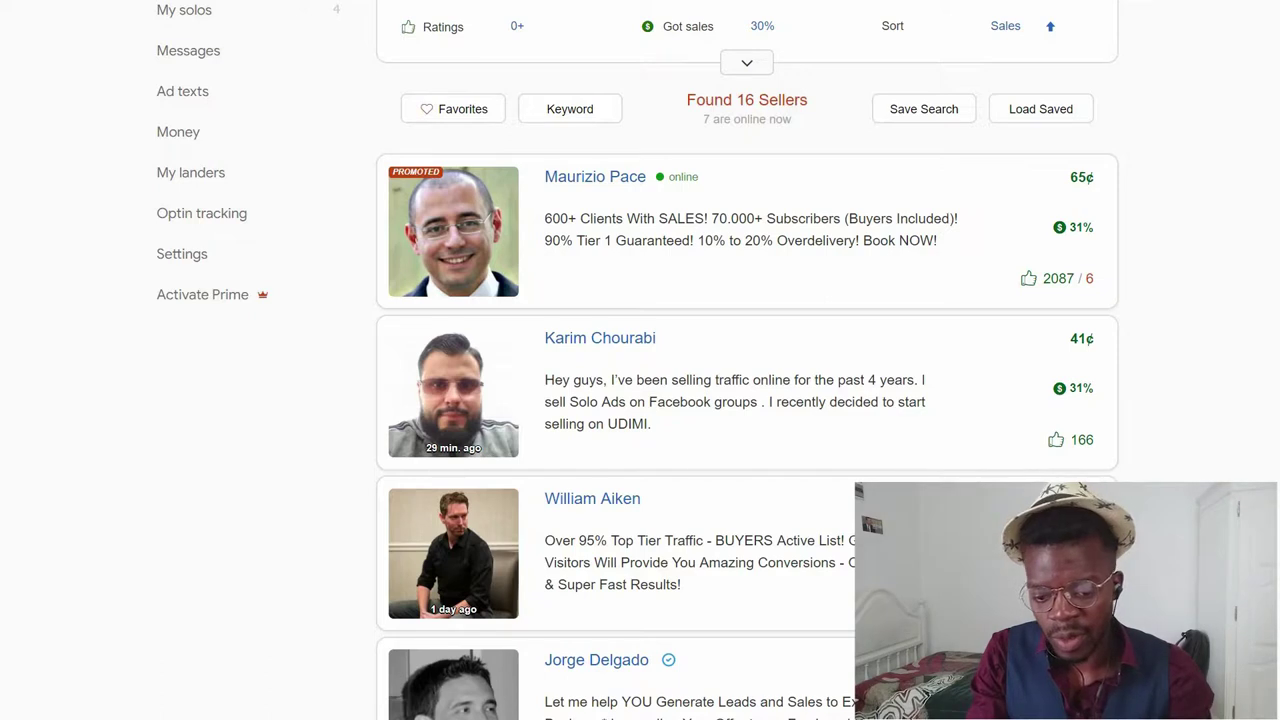
pyautogui.scroll(1, 747, 400)
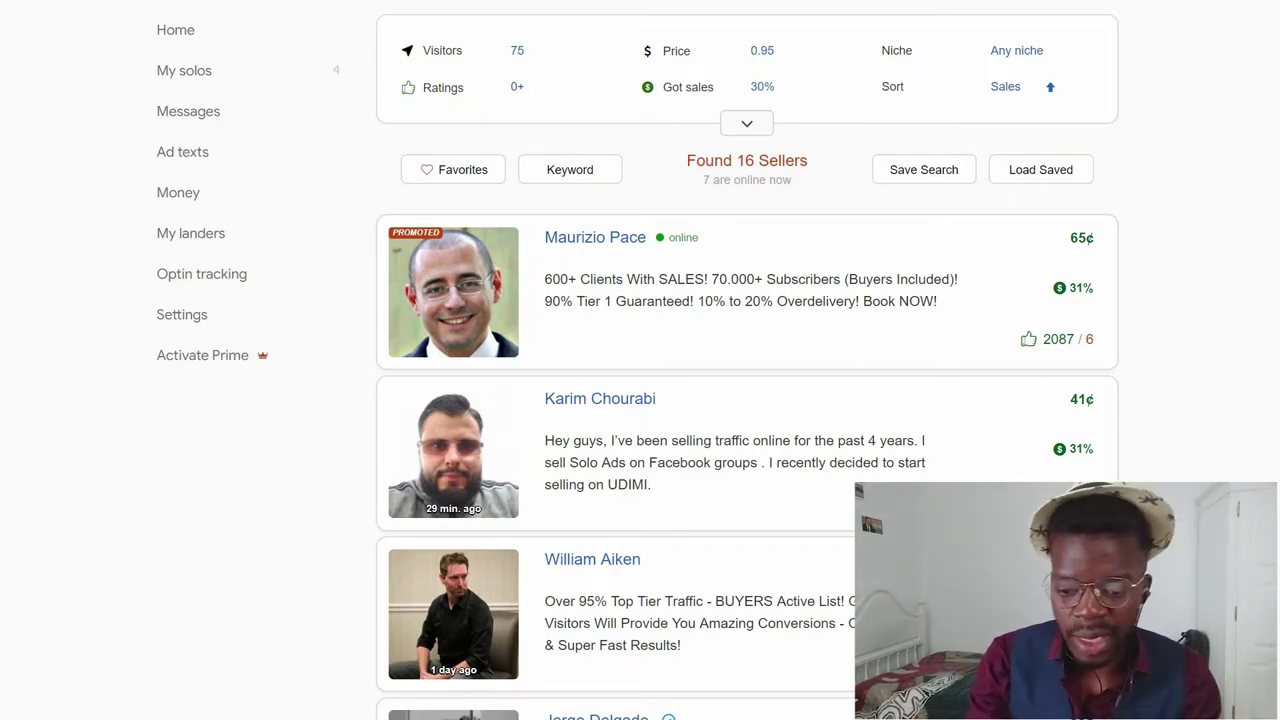
pyautogui.scroll(-5, 748, 360)
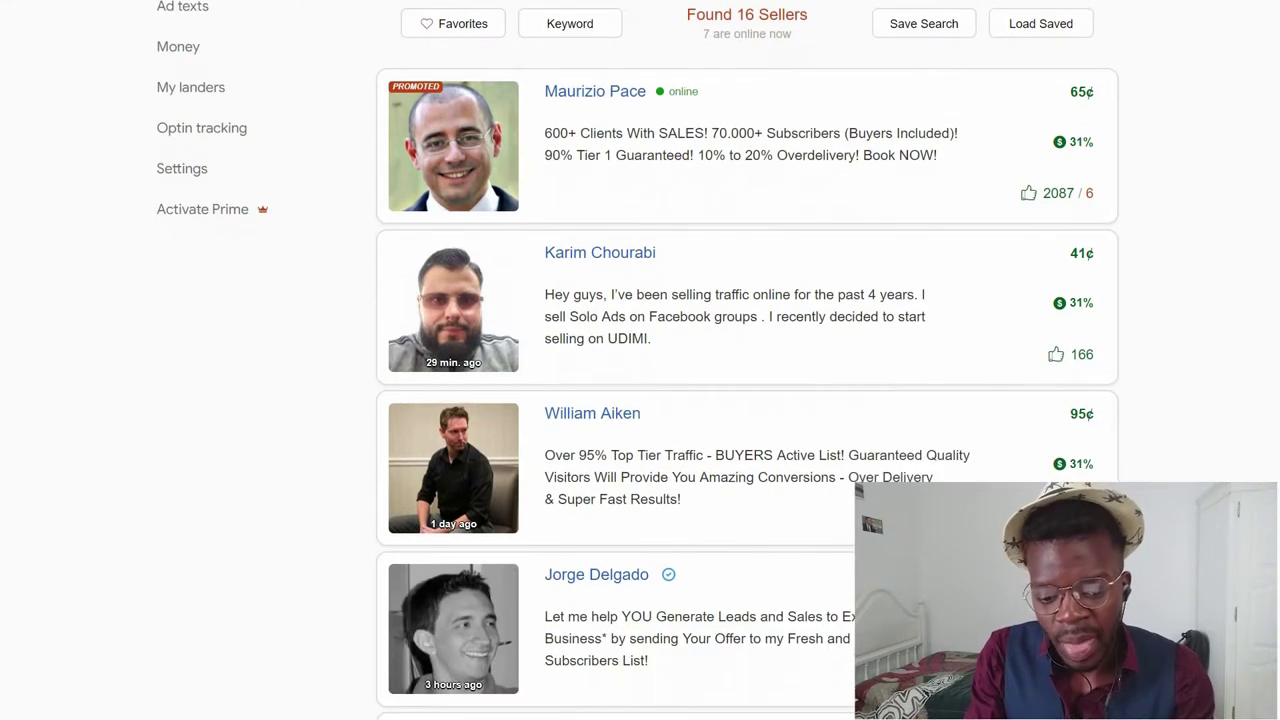
pyautogui.scroll(5, 748, 360)
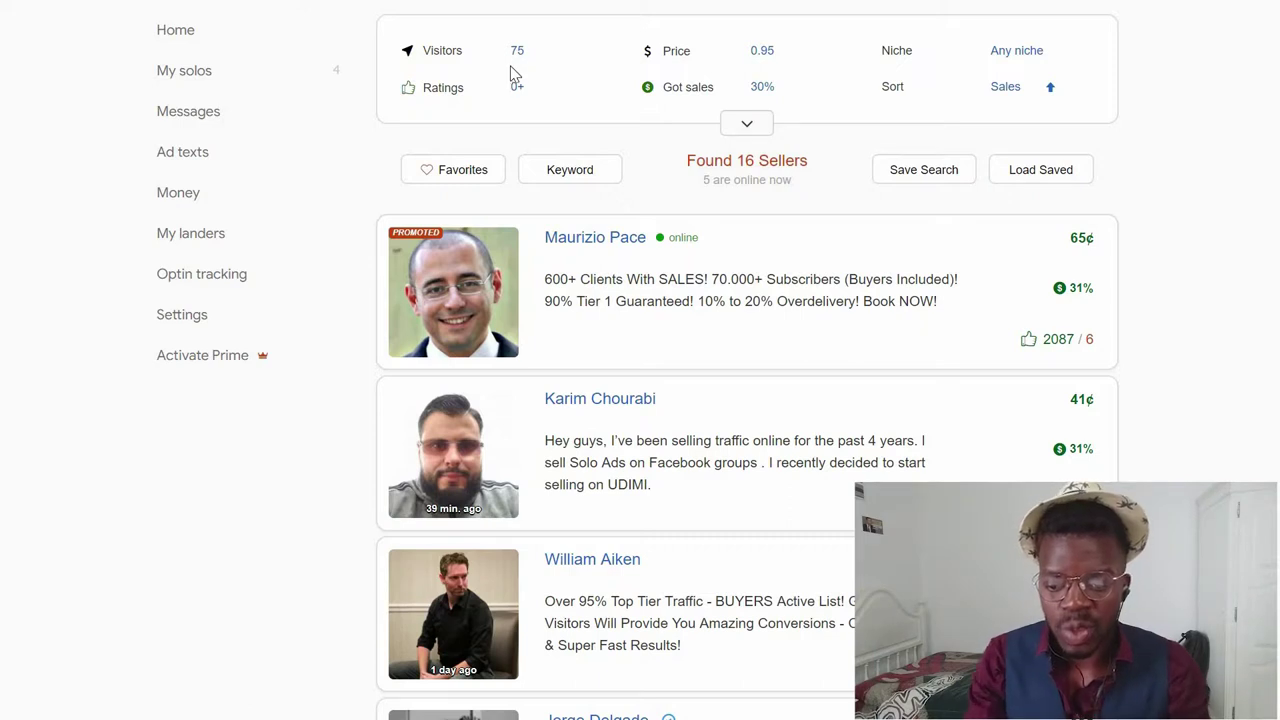
# Filter sellers to 100 visitors and 0%+ got sales, widening results to 1206 sellers.
pyautogui.click(523, 63)
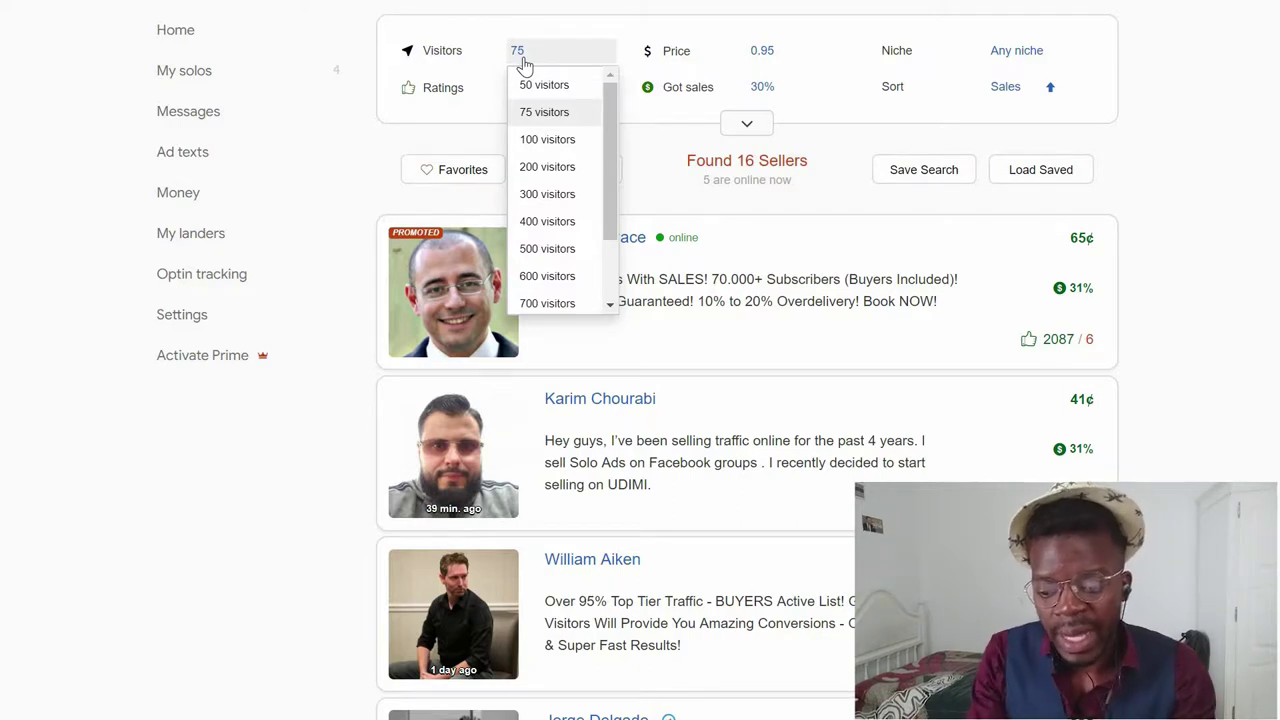
pyautogui.click(530, 139)
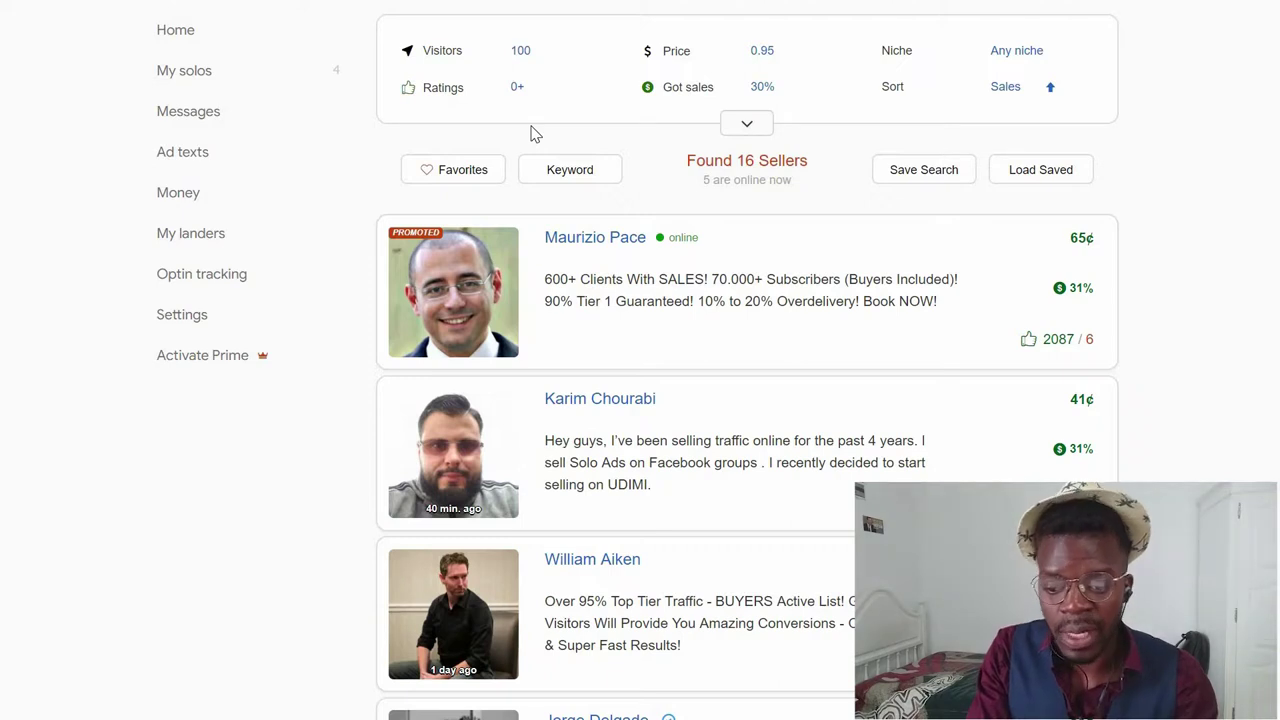
pyautogui.click(795, 90)
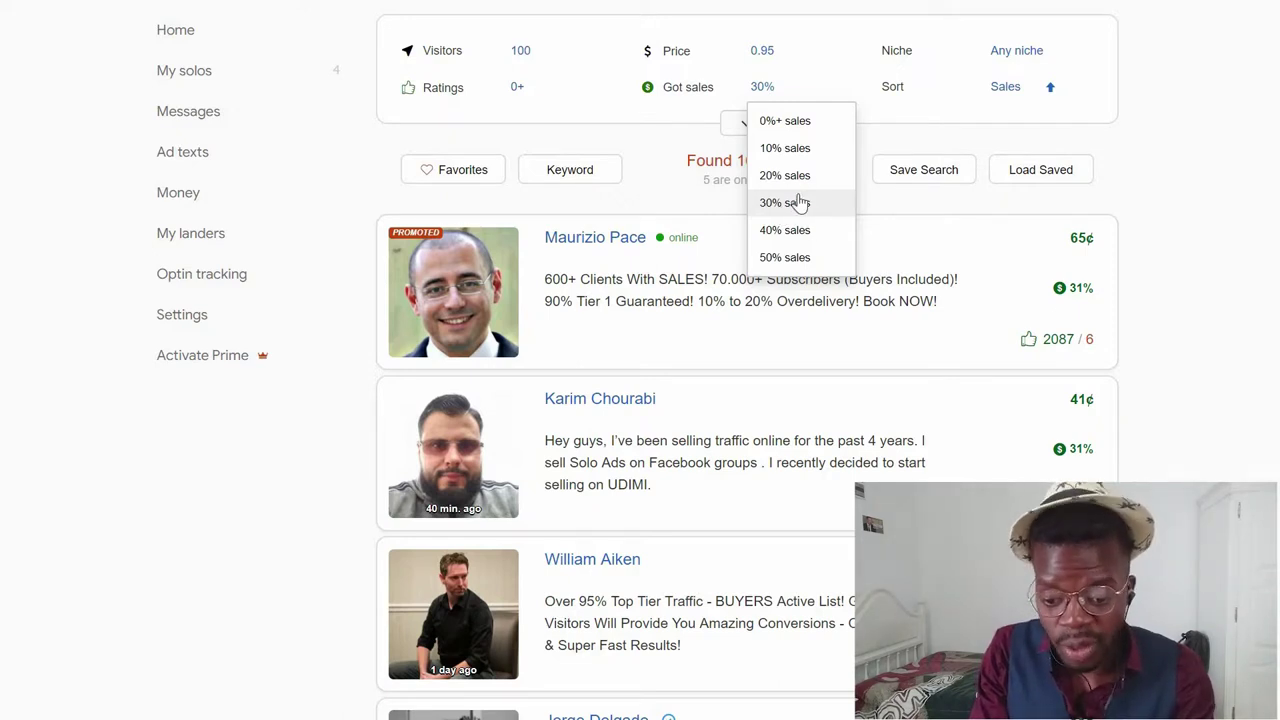
pyautogui.click(816, 123)
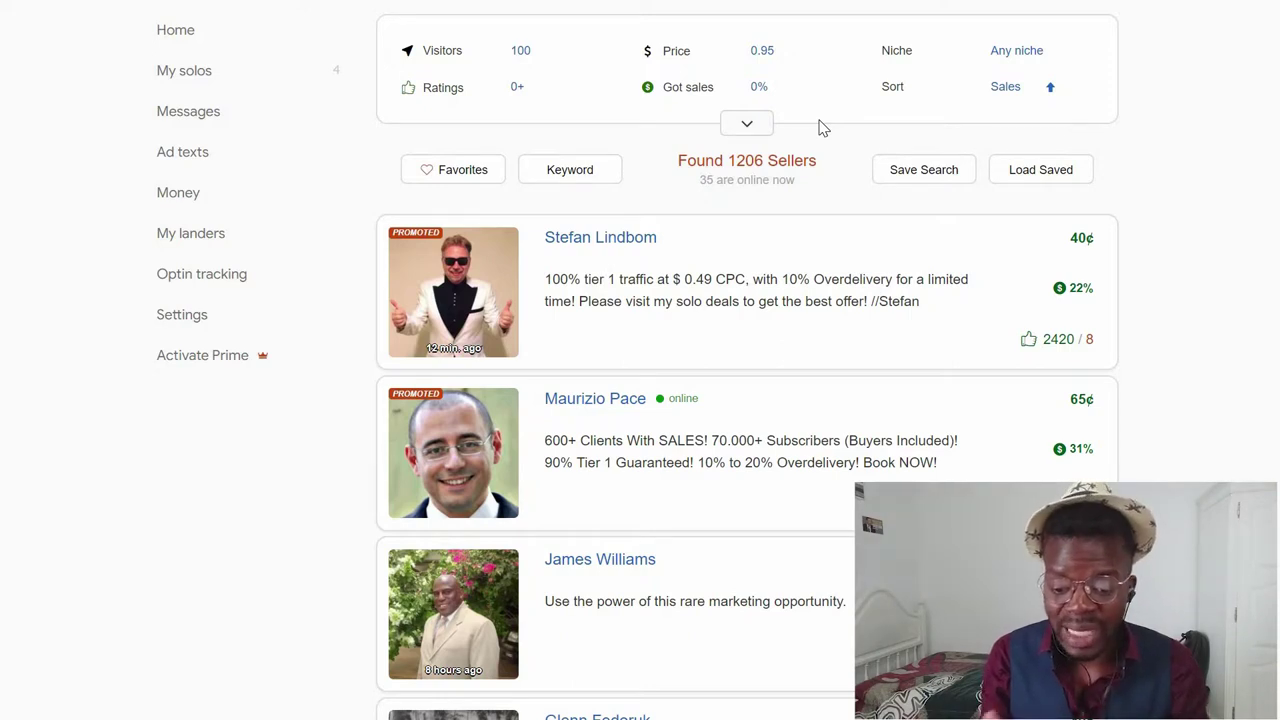
# Leave the price cap at 0.95 and set got sales back to 30%, leaving 16 sellers.
pyautogui.click(763, 55)
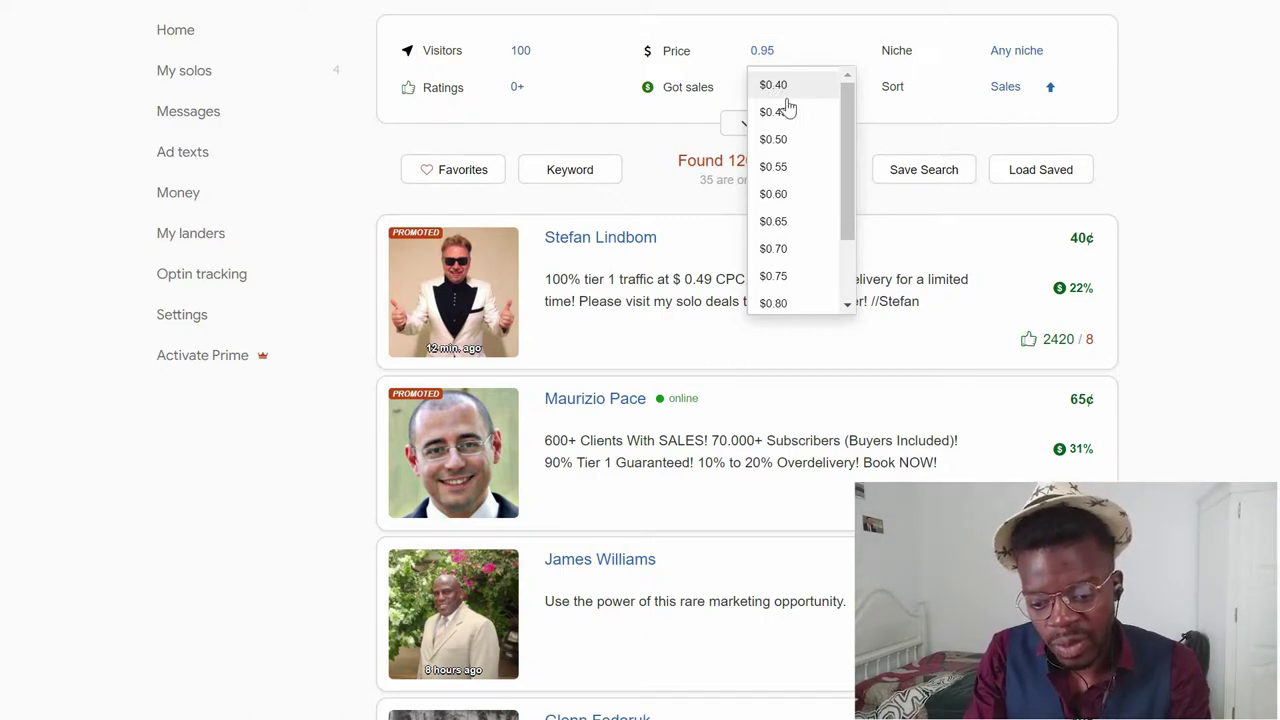
pyautogui.moveTo(850, 151); pyautogui.dragTo(866, 292)
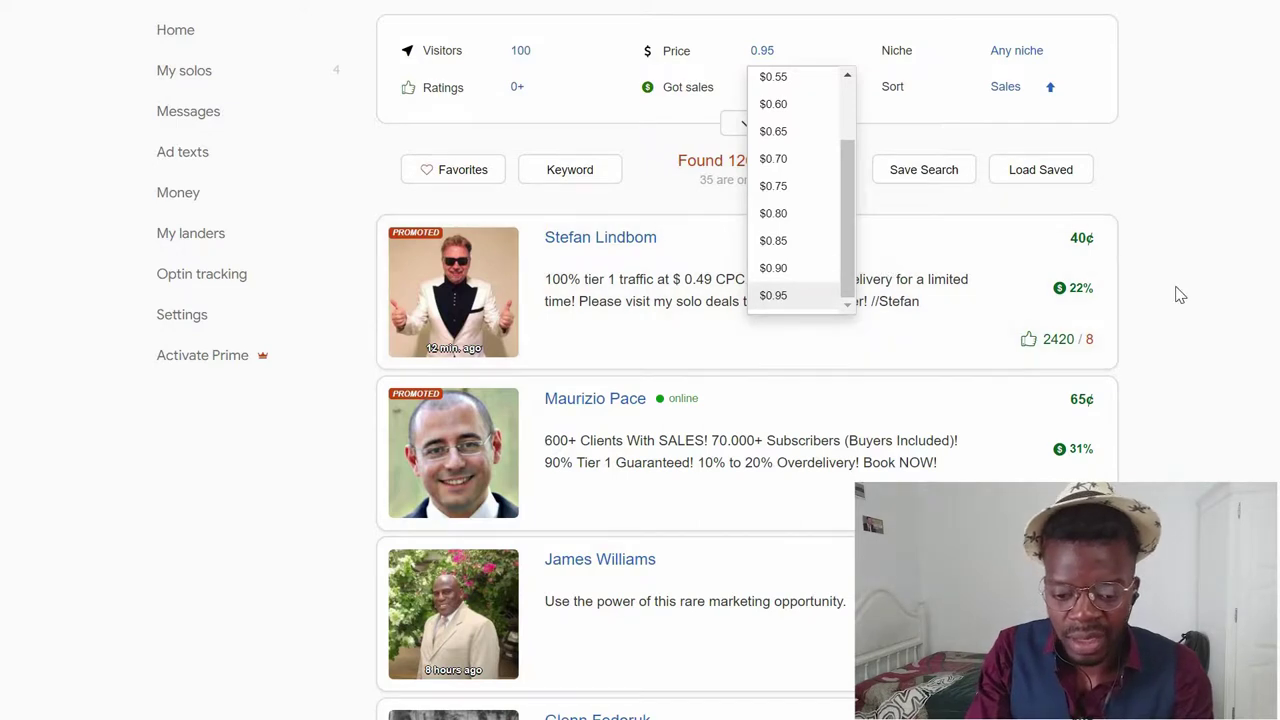
pyautogui.click(1176, 290)
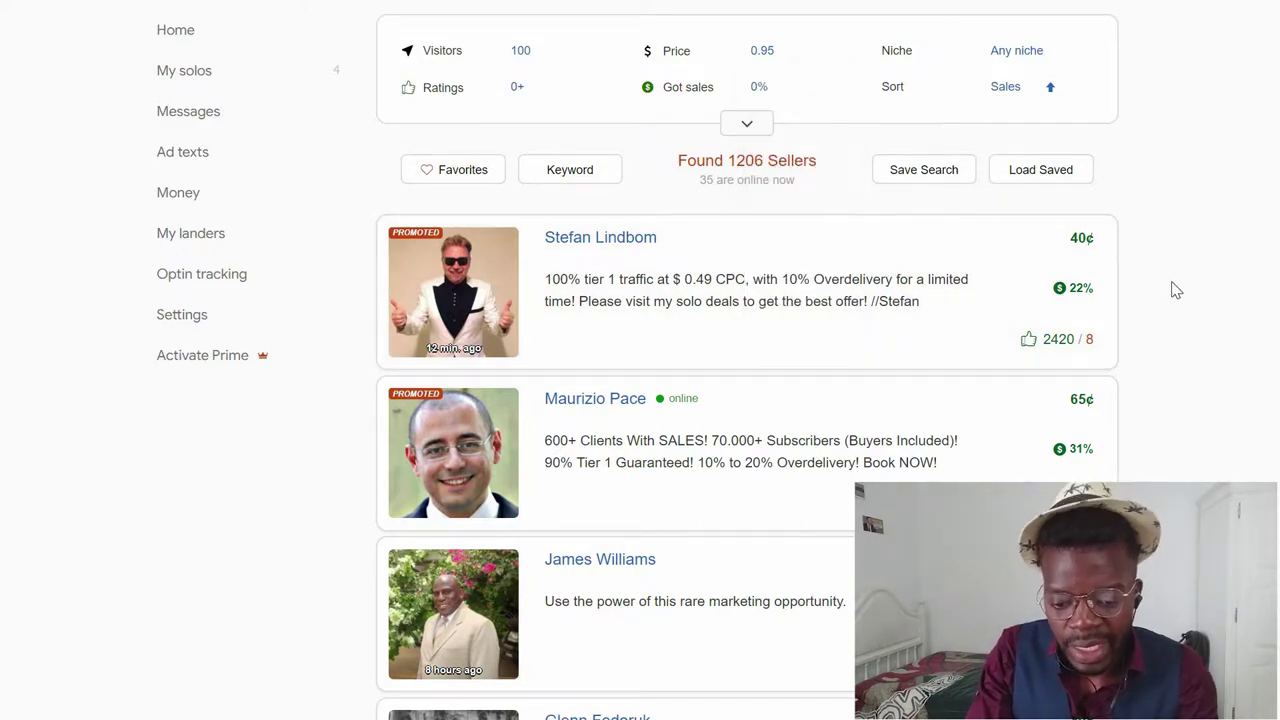
pyautogui.click(772, 97)
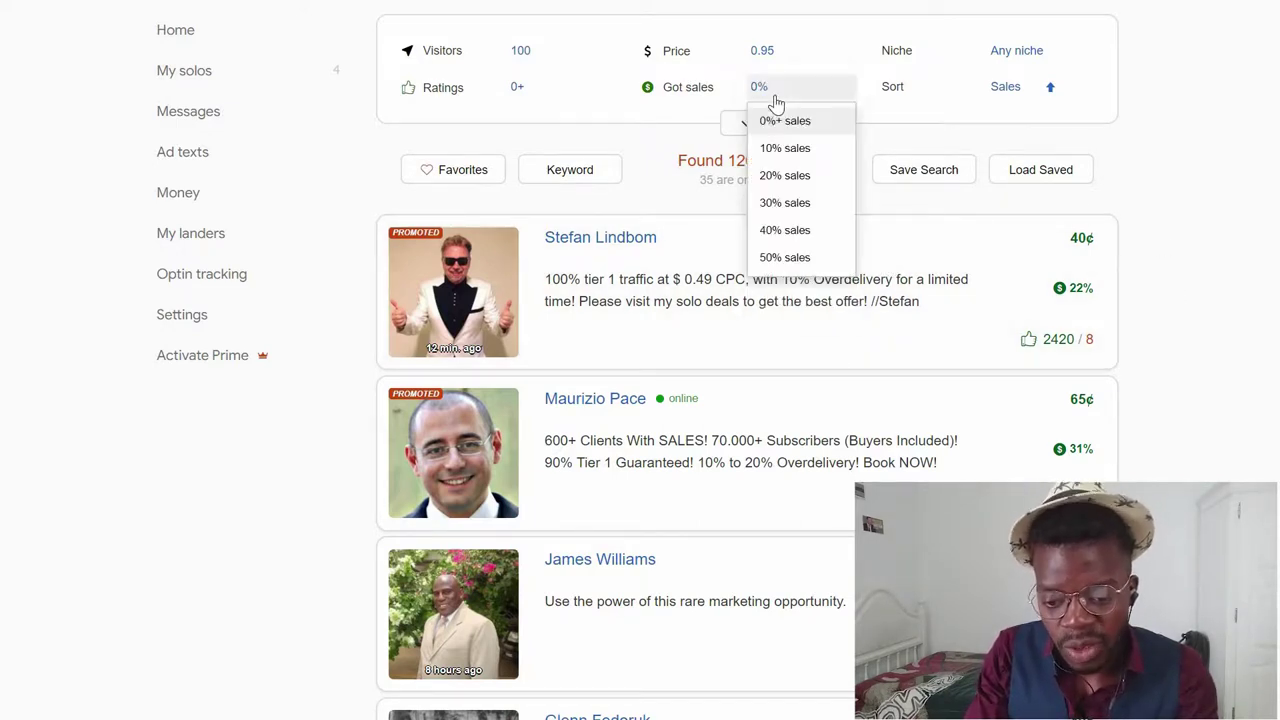
pyautogui.click(782, 204)
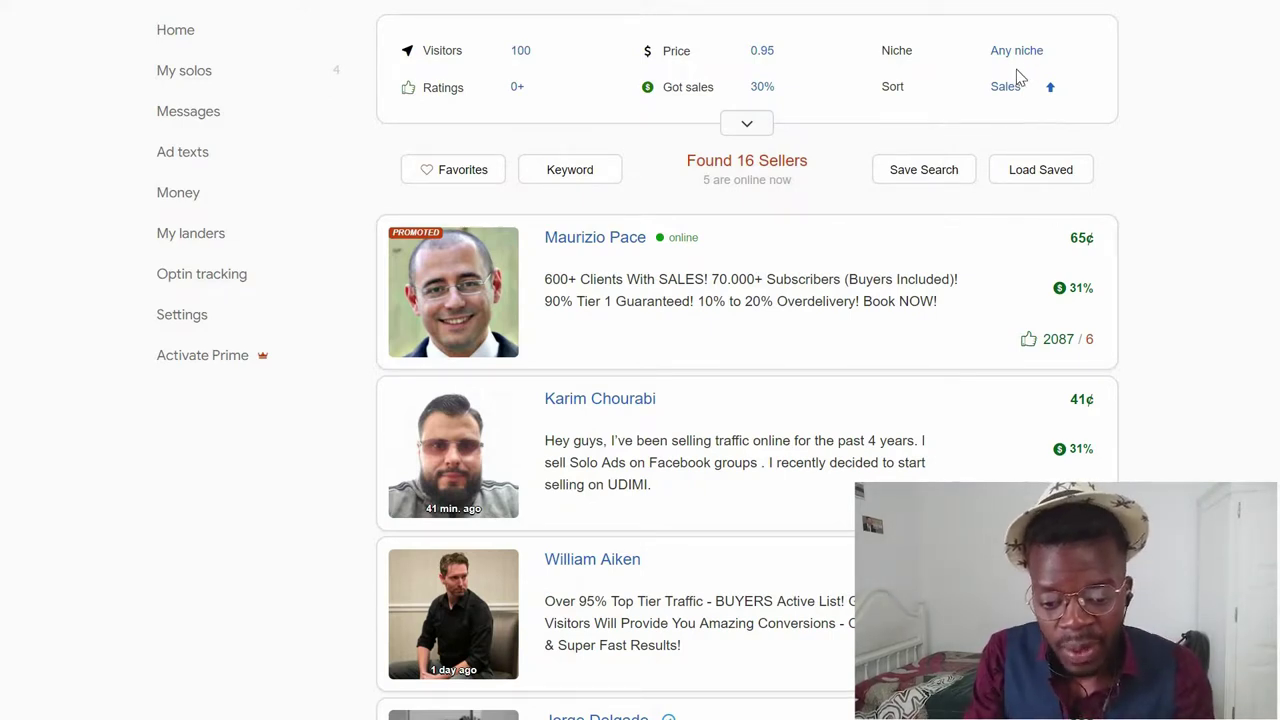
pyautogui.click(1019, 54)
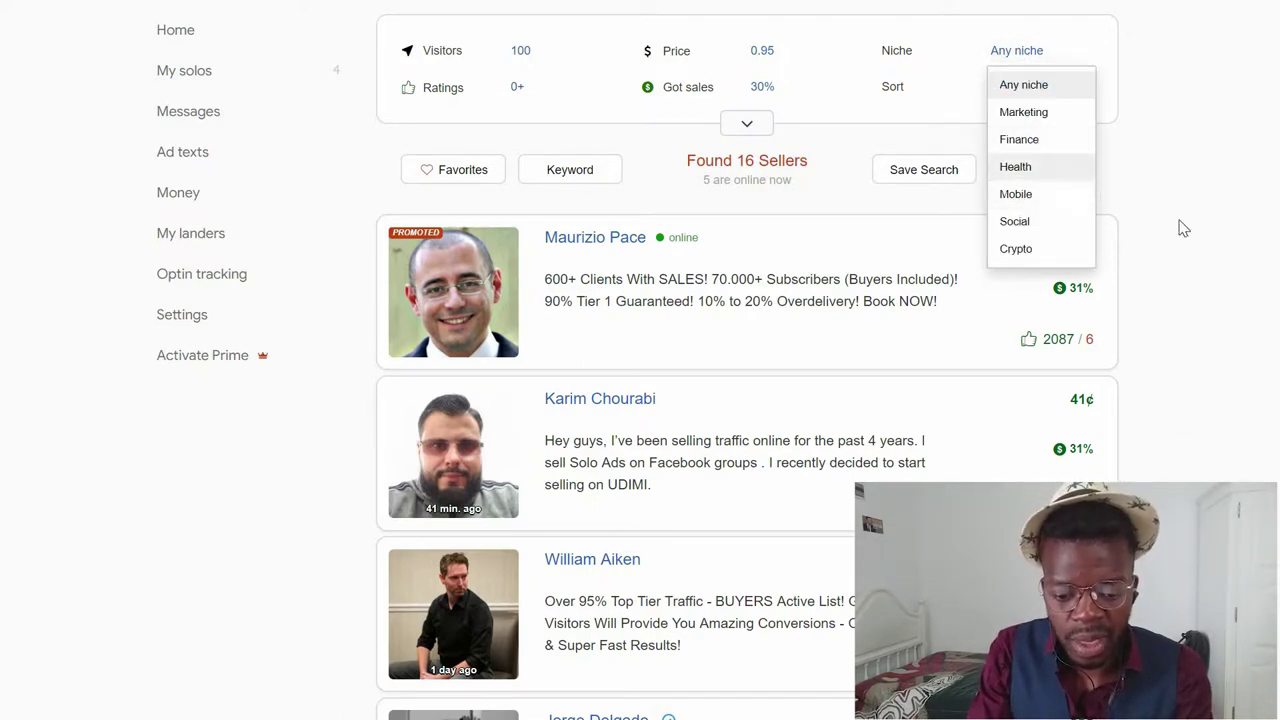
pyautogui.click(1211, 339)
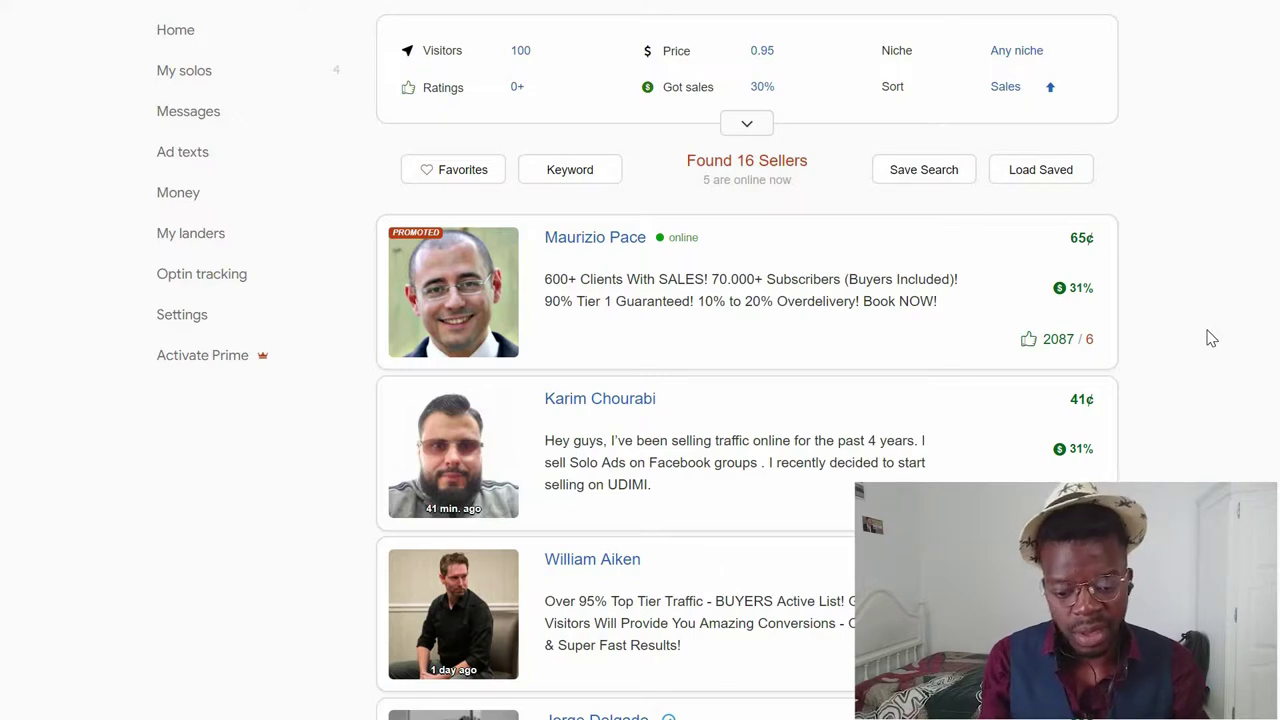
pyautogui.click(1018, 60)
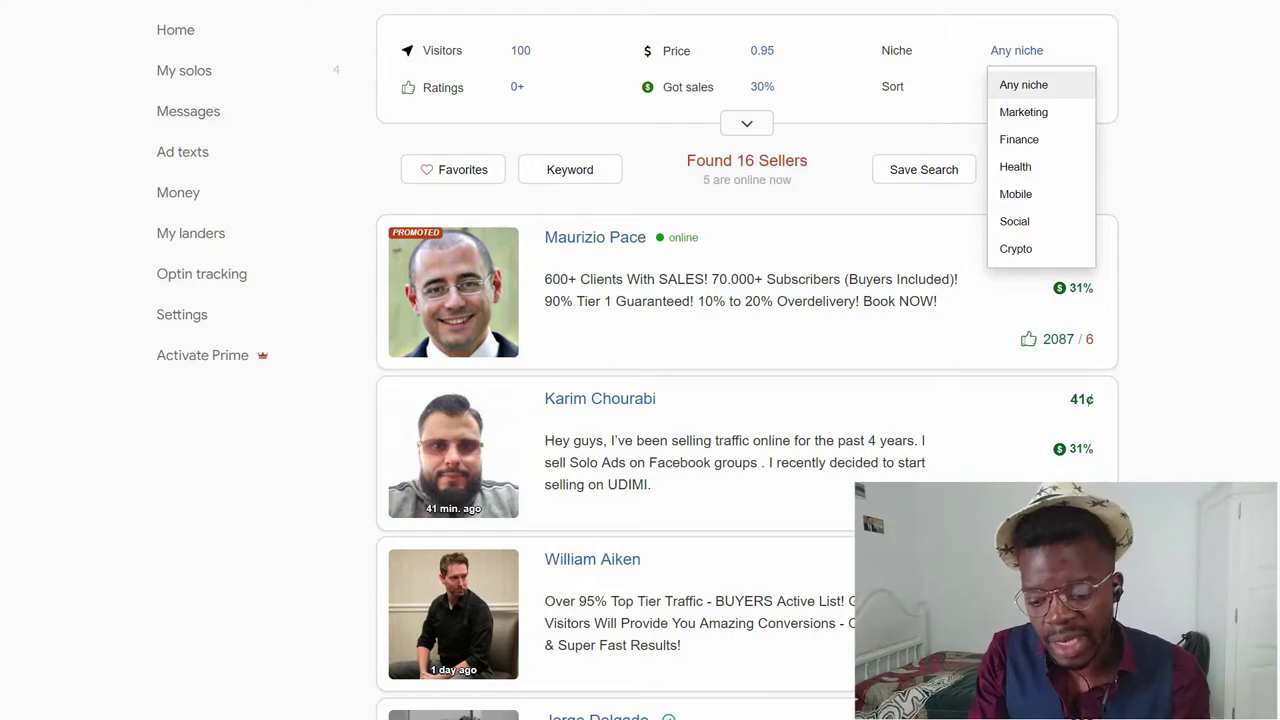
pyautogui.click(1177, 320)
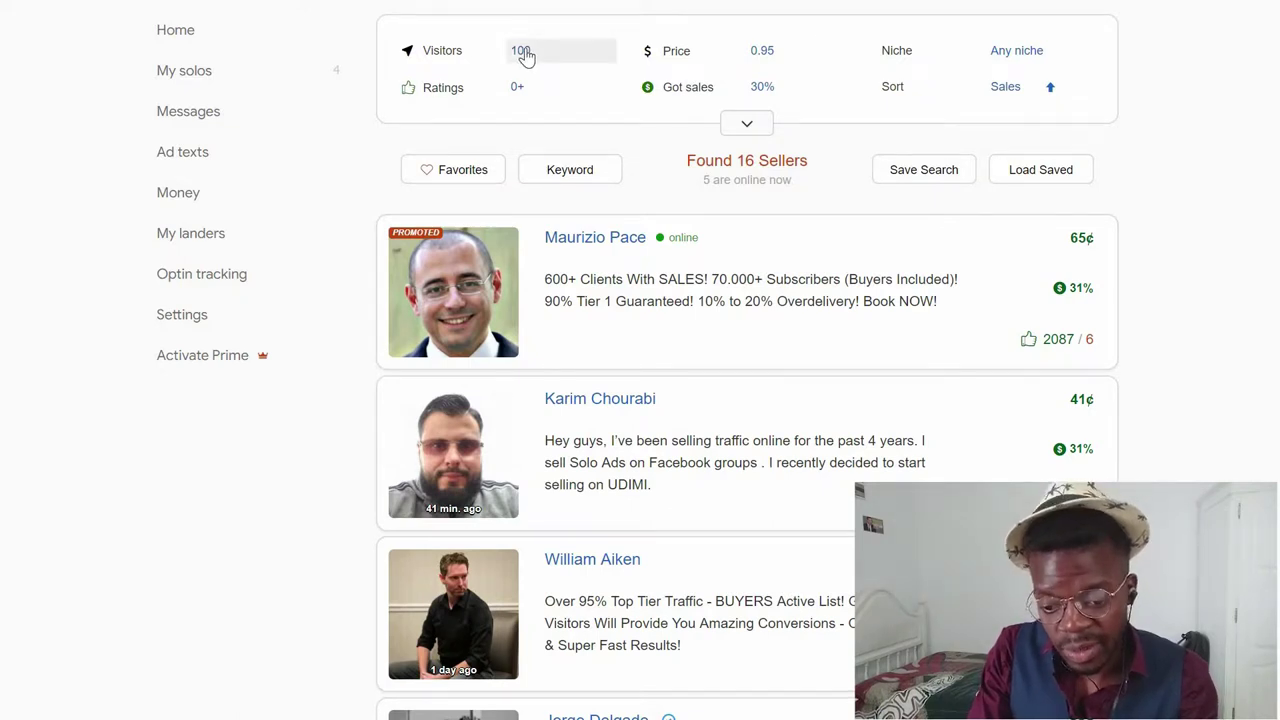
# Keep the 30% sales minimum and lower the price cap to $0.40, finding 0 sellers.
pyautogui.click(781, 93)
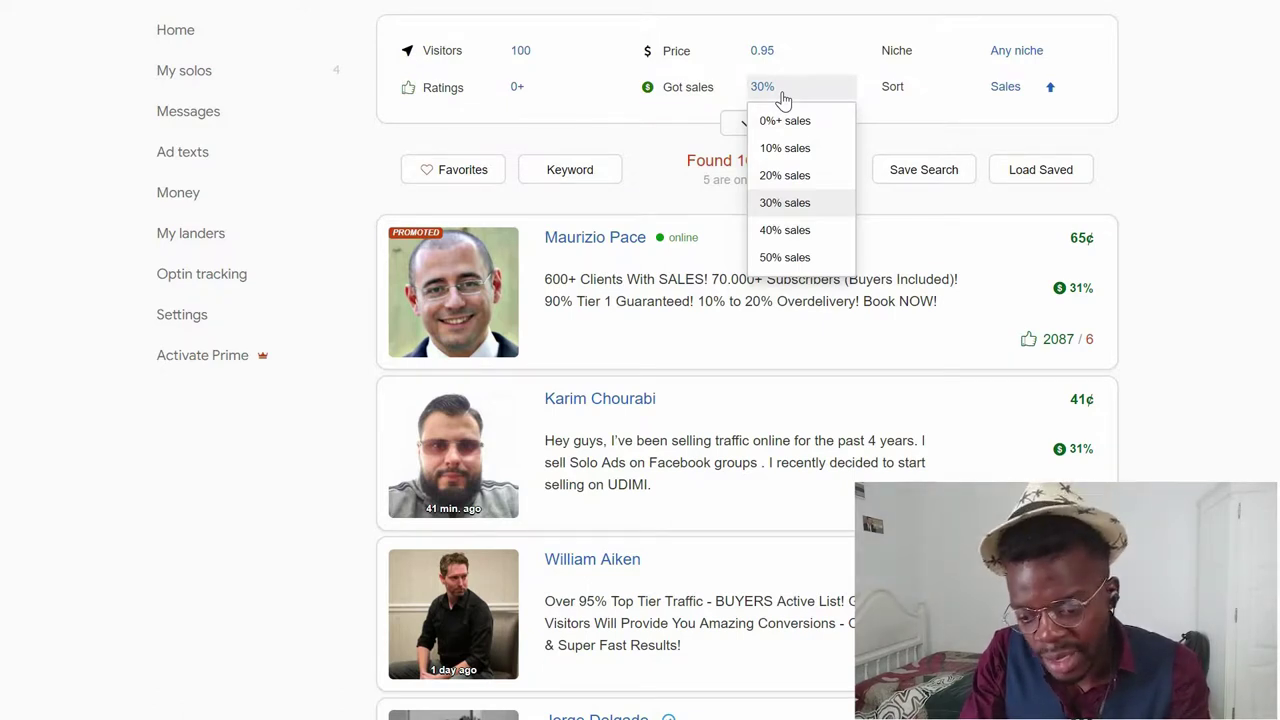
pyautogui.click(788, 204)
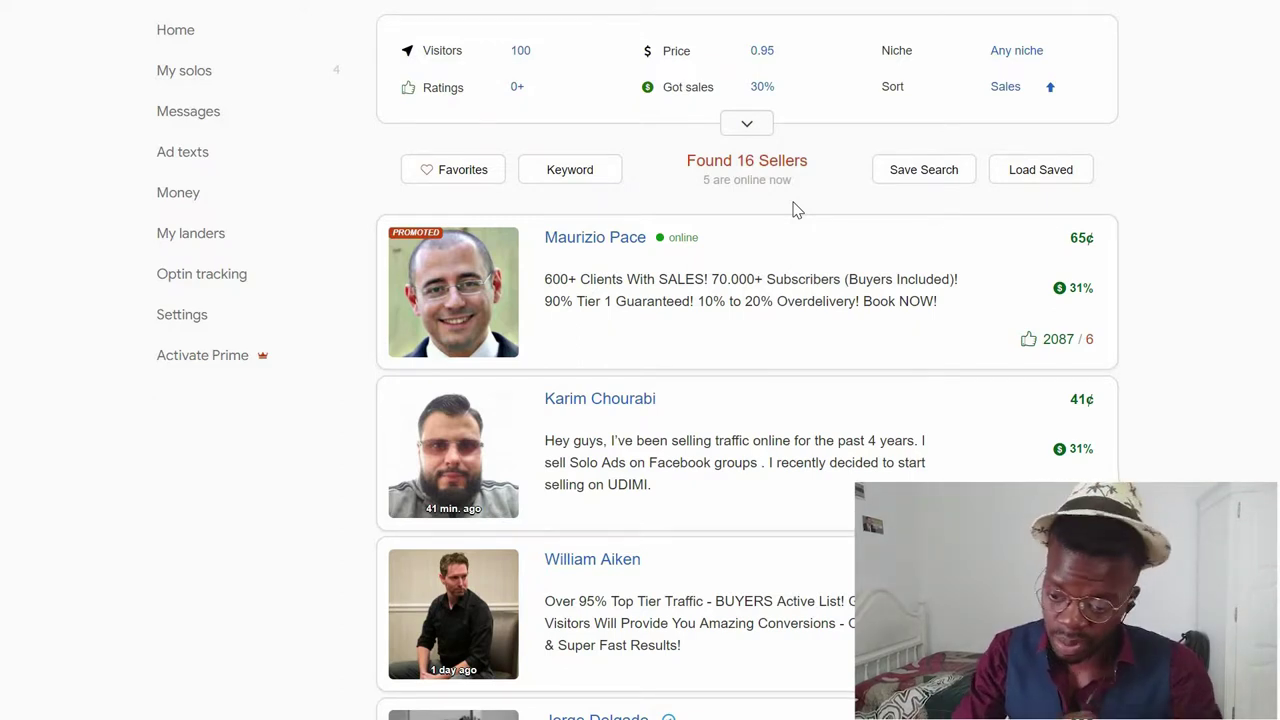
pyautogui.click(763, 58)
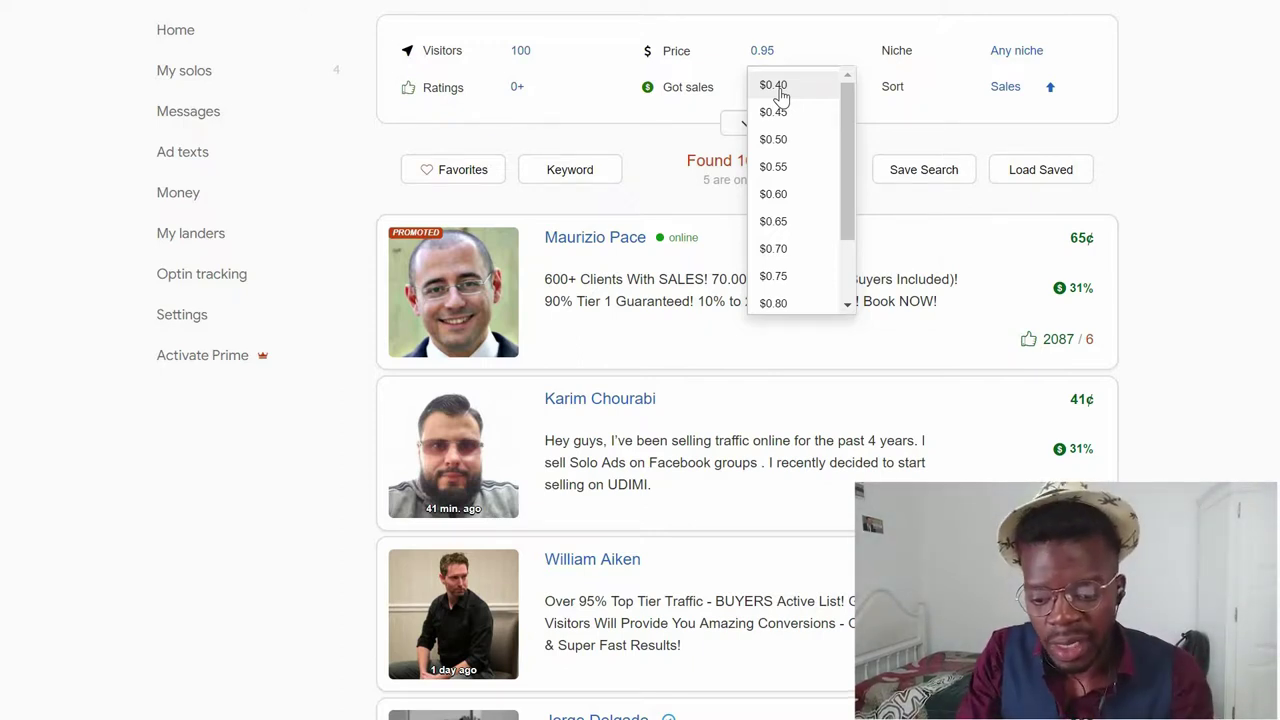
pyautogui.click(780, 95)
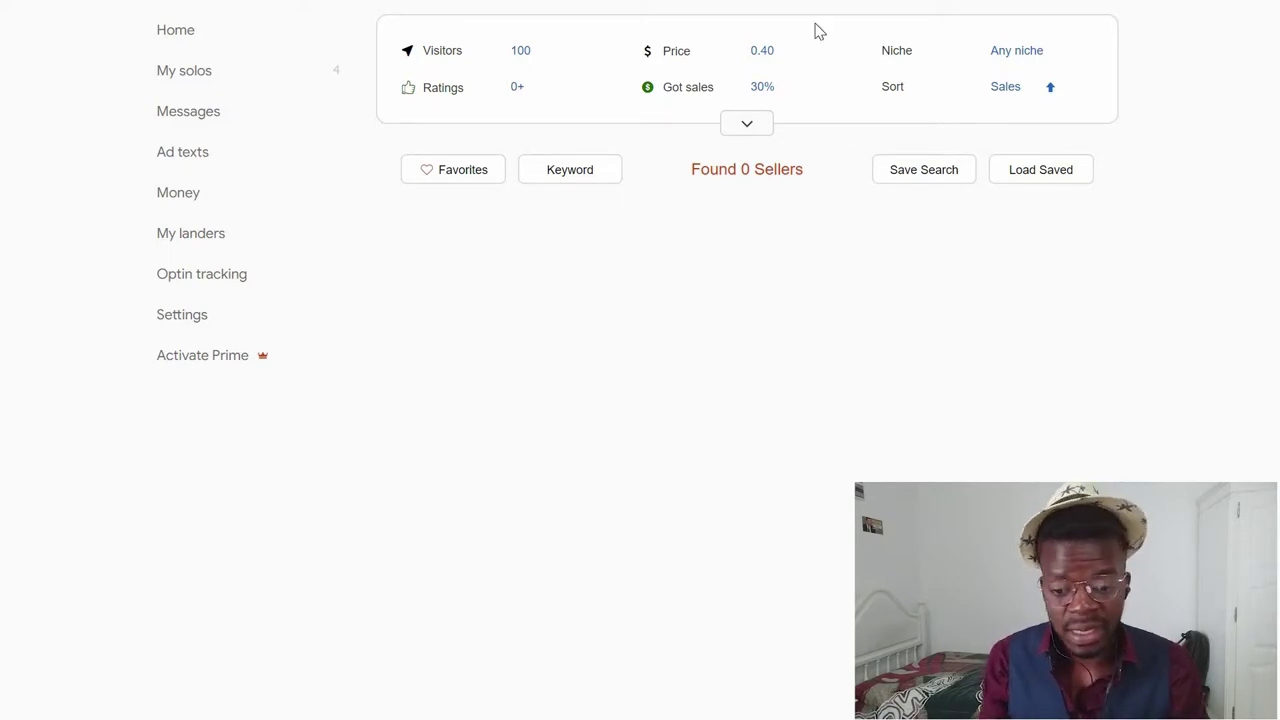
# Raise the price cap to $0.45, then open the third seller's page (45¢, 449 likes).
pyautogui.click(754, 55)
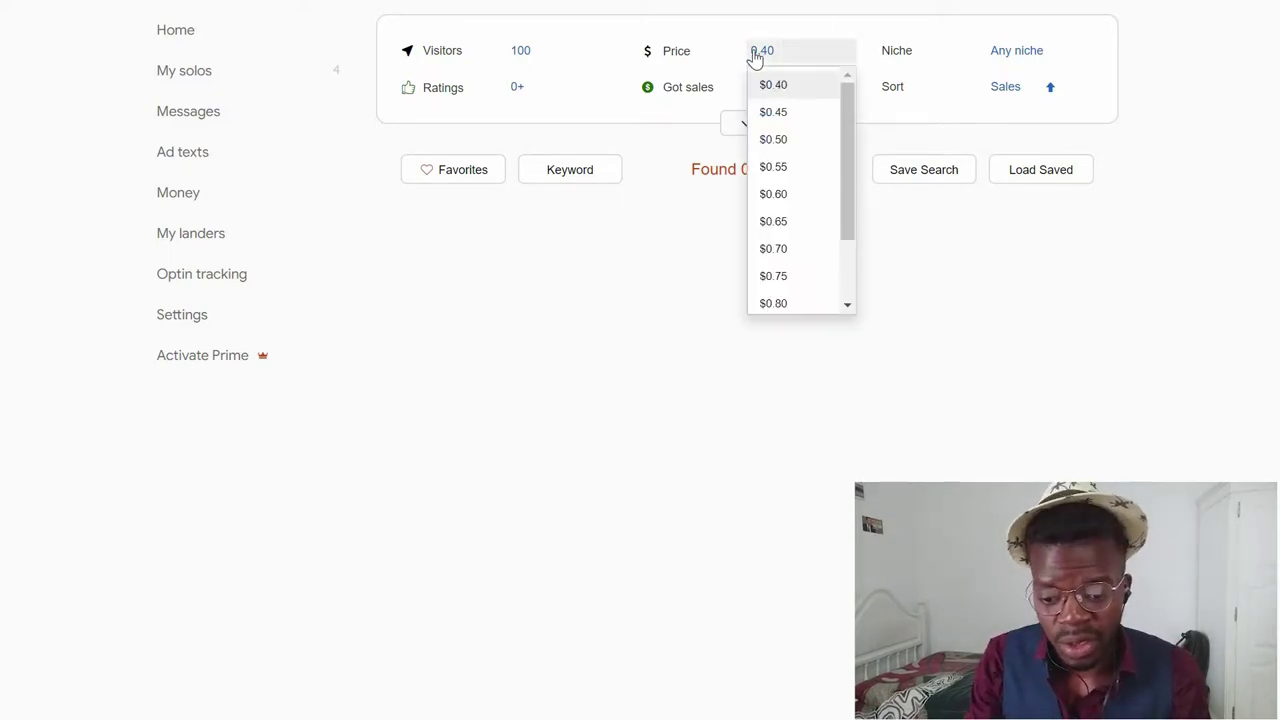
pyautogui.moveTo(851, 230); pyautogui.dragTo(851, 200)
pyautogui.click(775, 140)
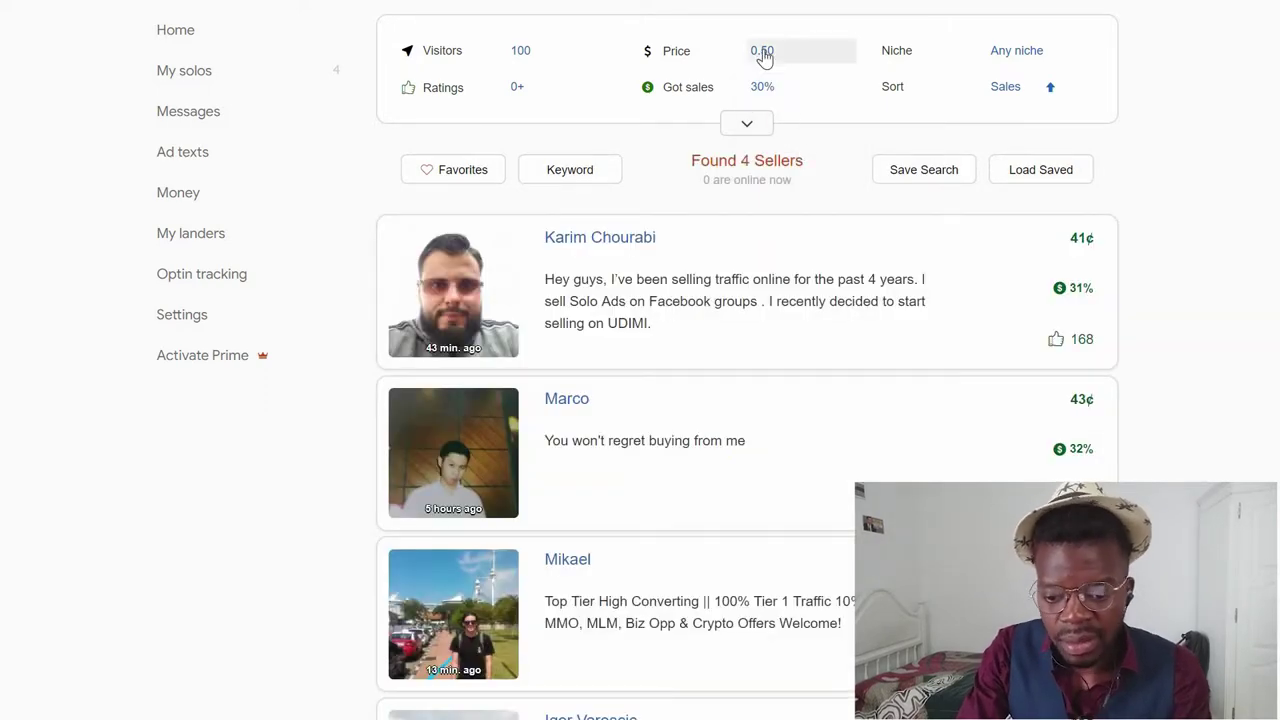
pyautogui.click(763, 51)
pyautogui.click(783, 126)
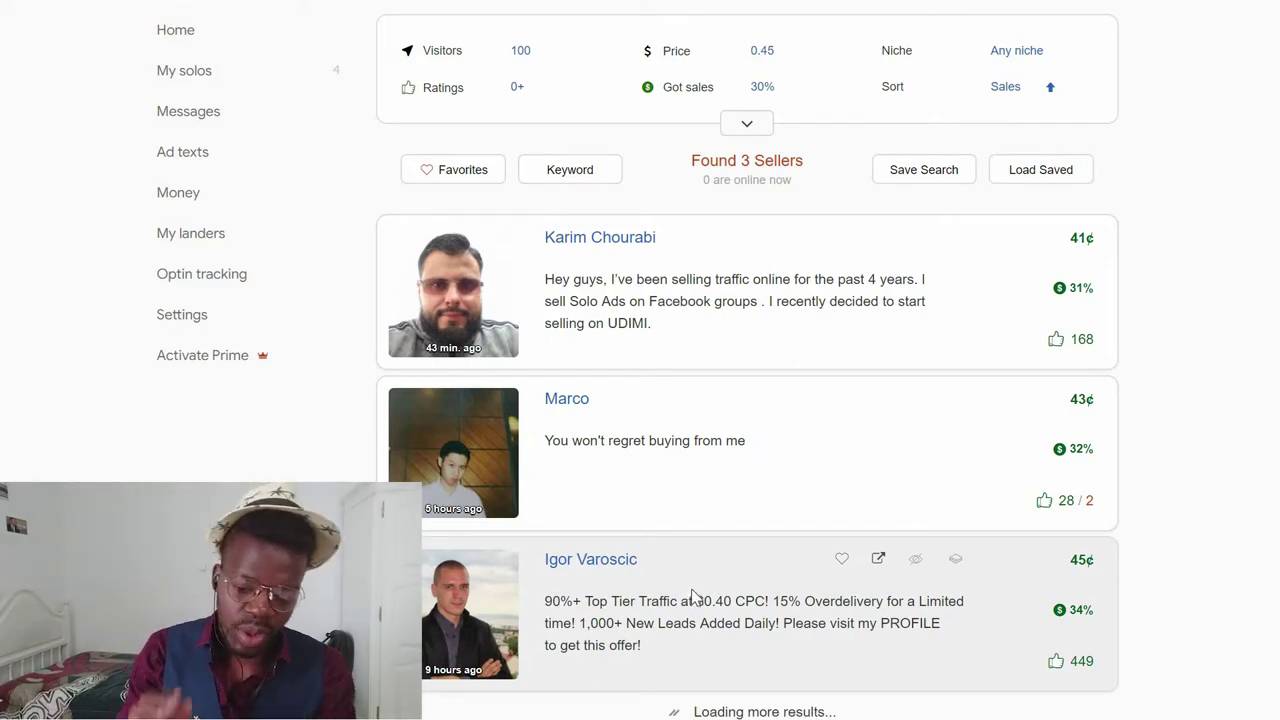
pyautogui.click(693, 597)
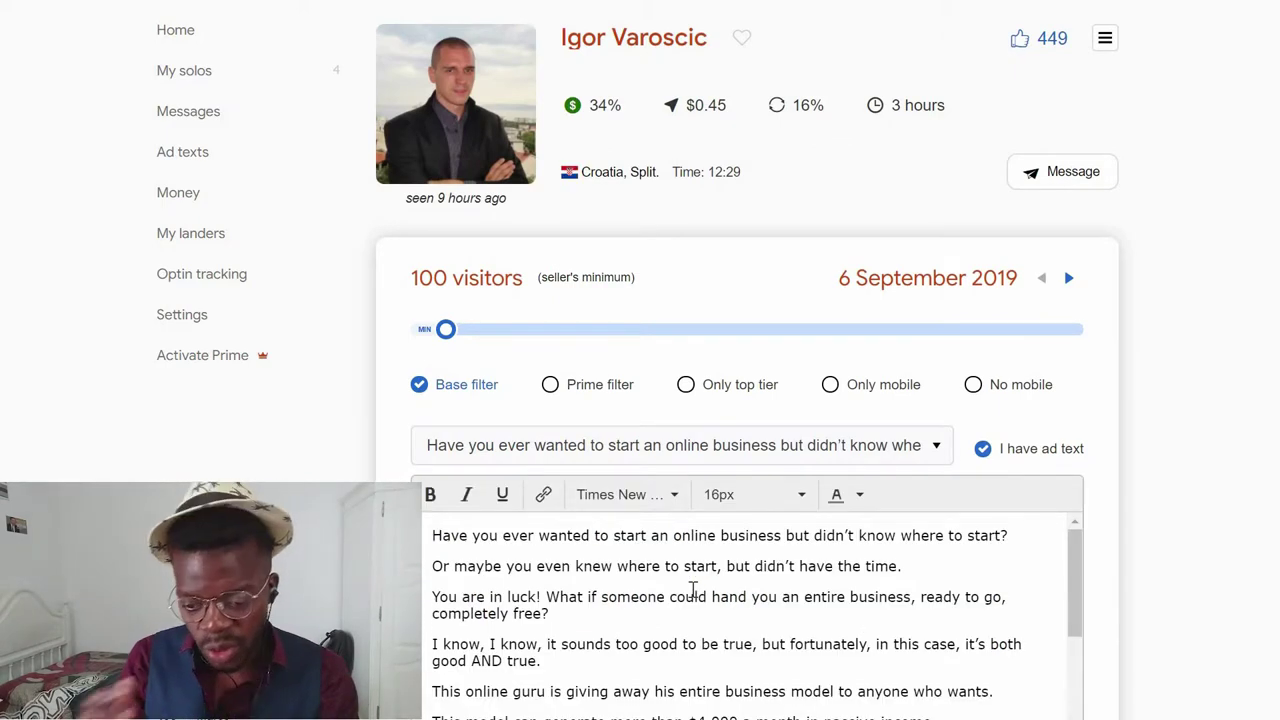
# Enable 'Only top tier' for the 100-visitor order alongside the Base filter.
pyautogui.scroll(-1, 1143, 566)
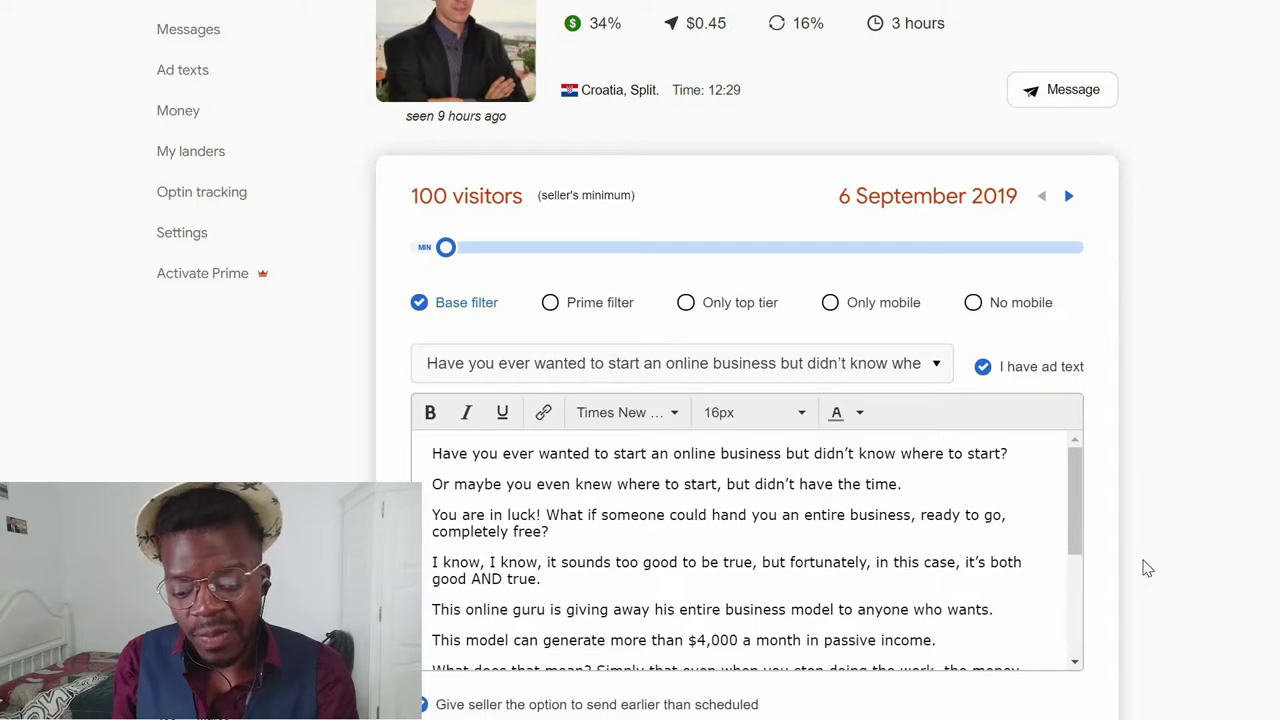
pyautogui.moveTo(690, 307)
pyautogui.click(687, 307)
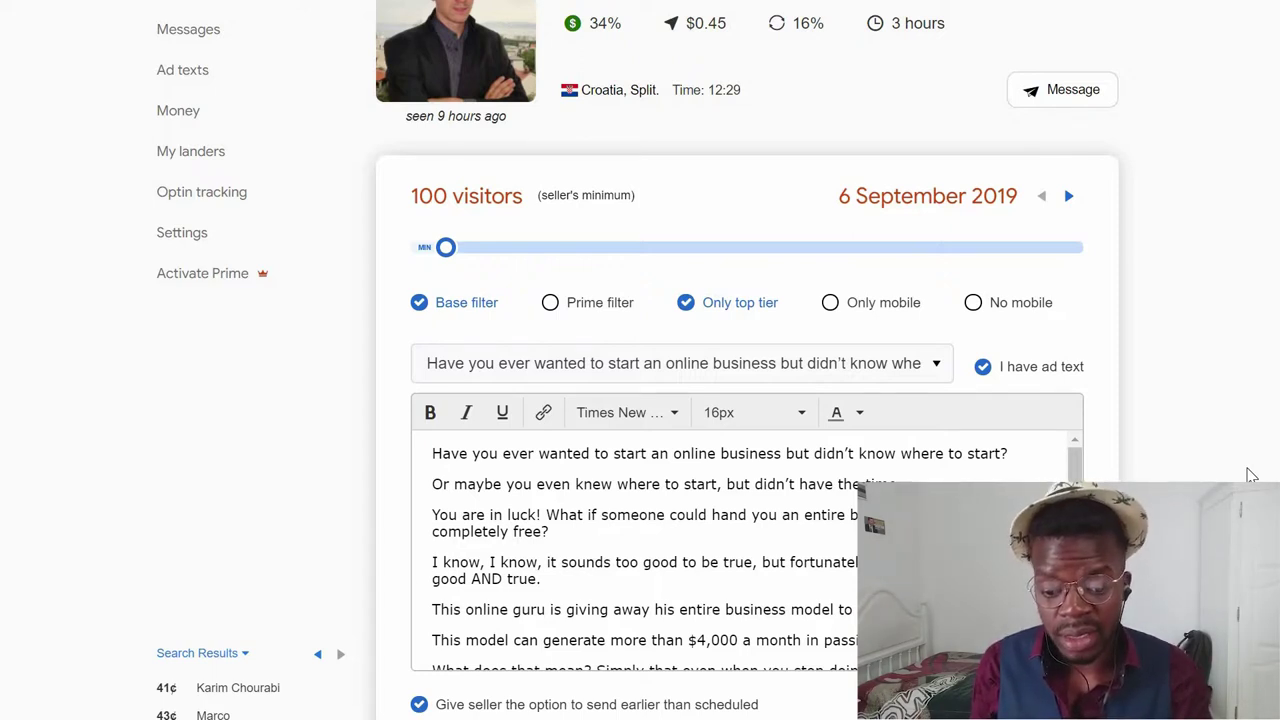
# Scroll through the seller ratings to Average Traffic Geography showing 91% top tier countries.
pyautogui.scroll(-3, 1249, 475)
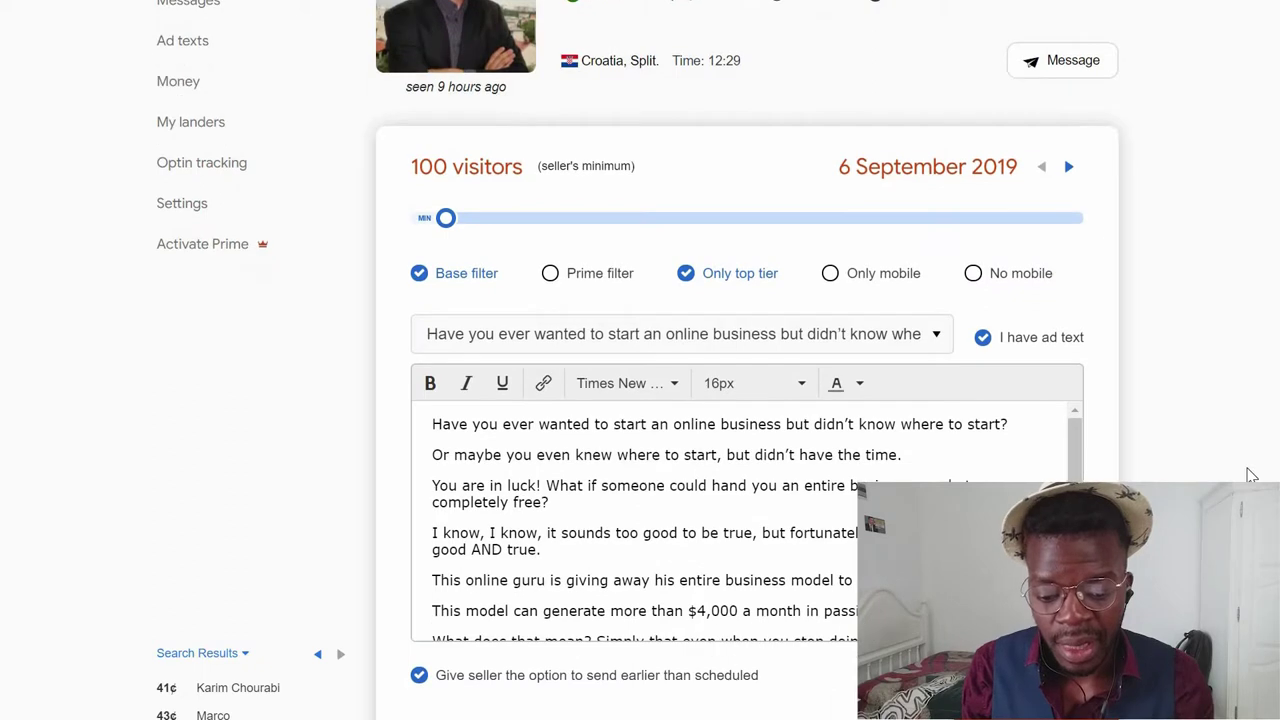
pyautogui.scroll(-3, 1249, 475)
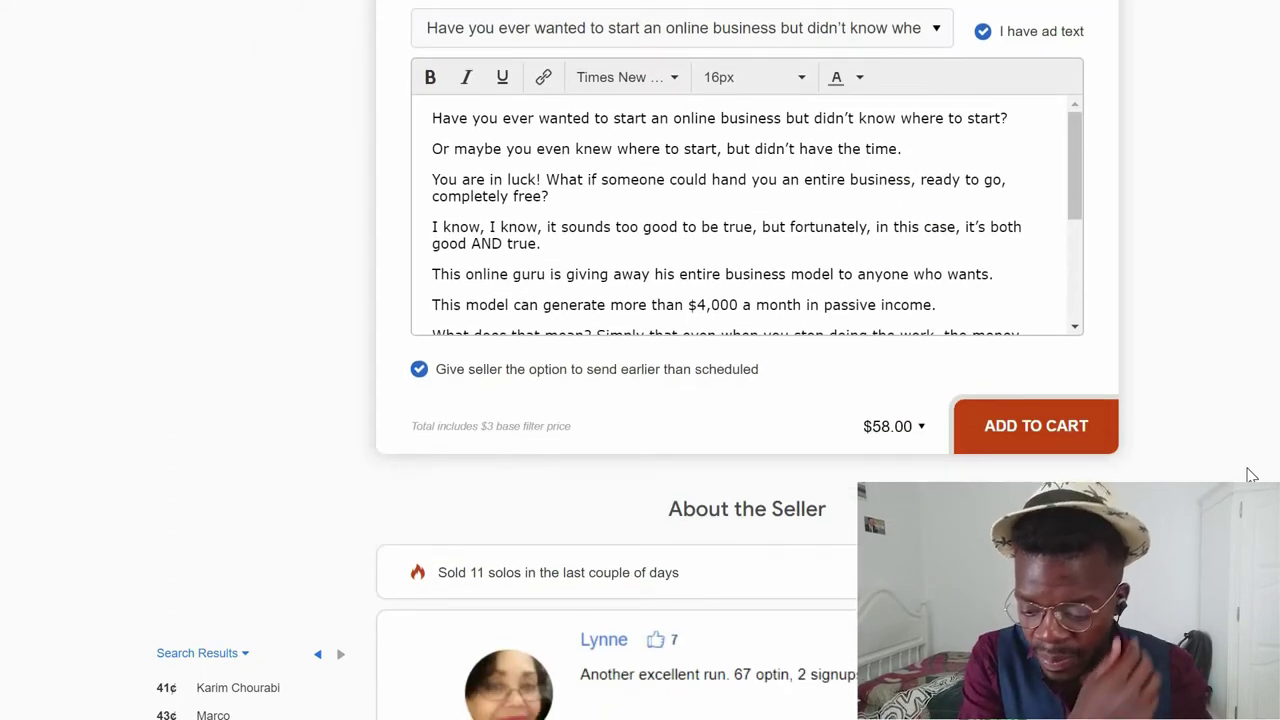
pyautogui.scroll(-2, 1249, 475)
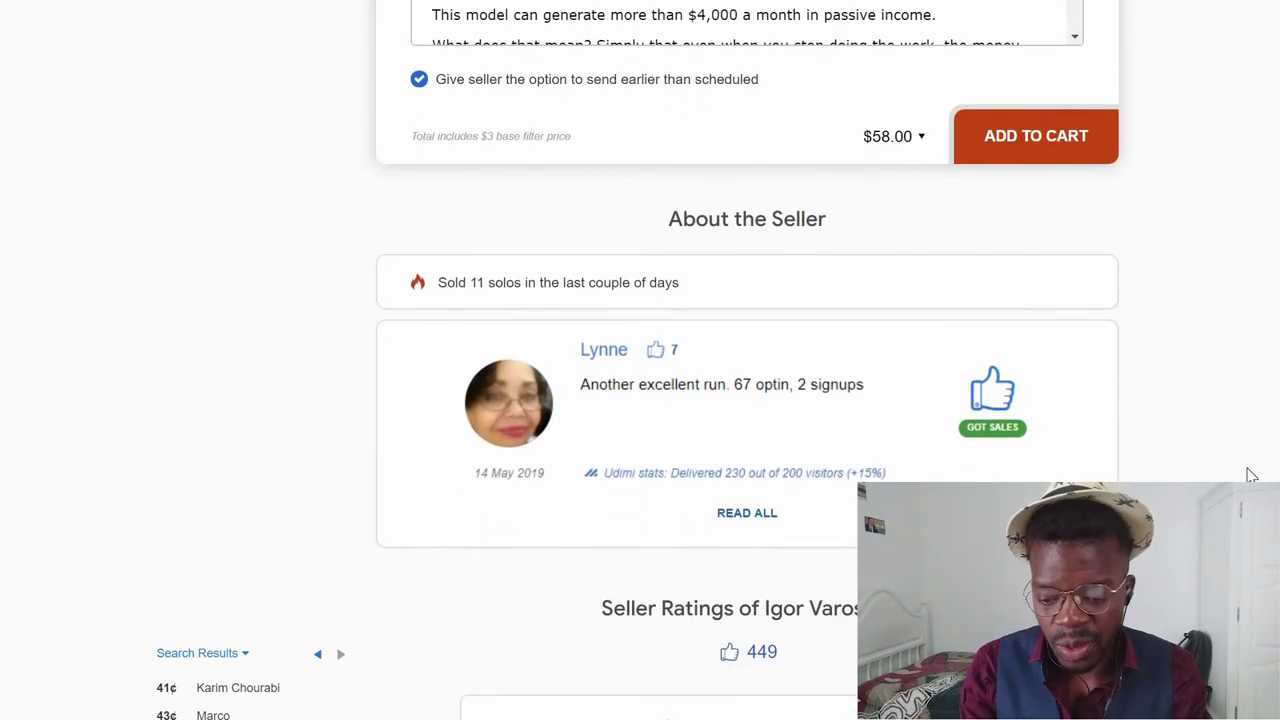
pyautogui.scroll(-1, 1249, 475)
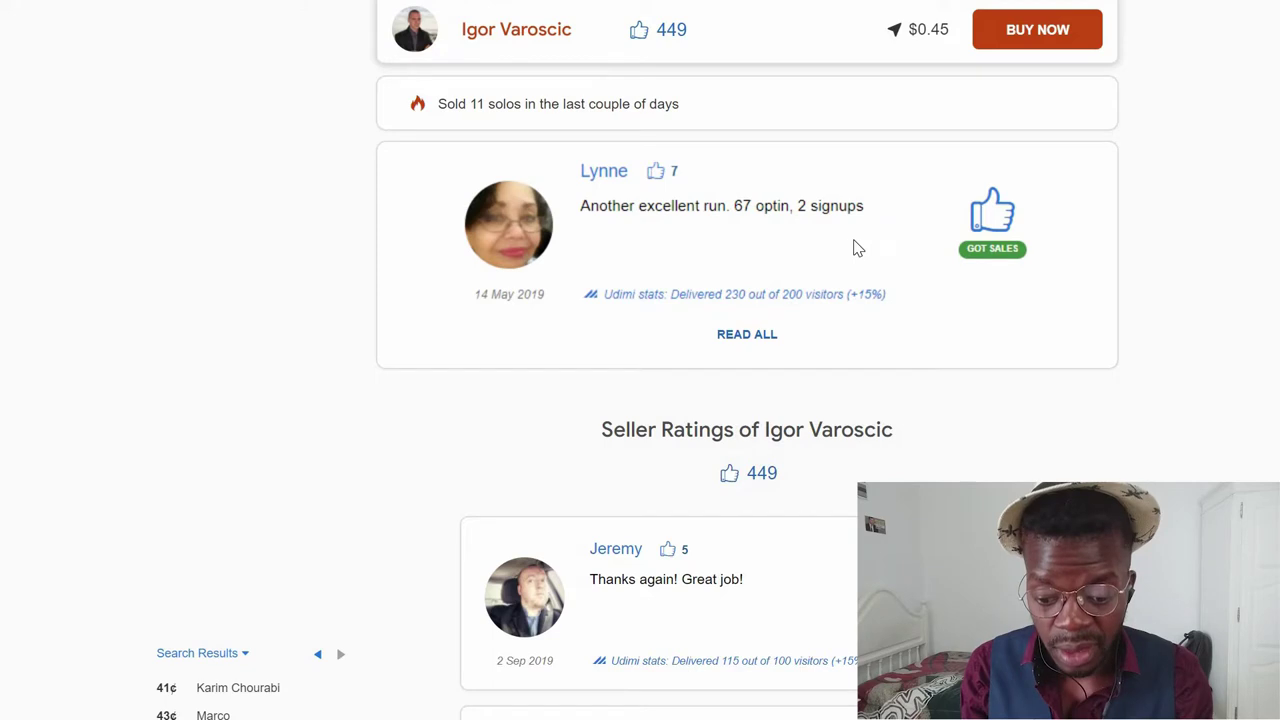
pyautogui.scroll(-3, 1193, 436)
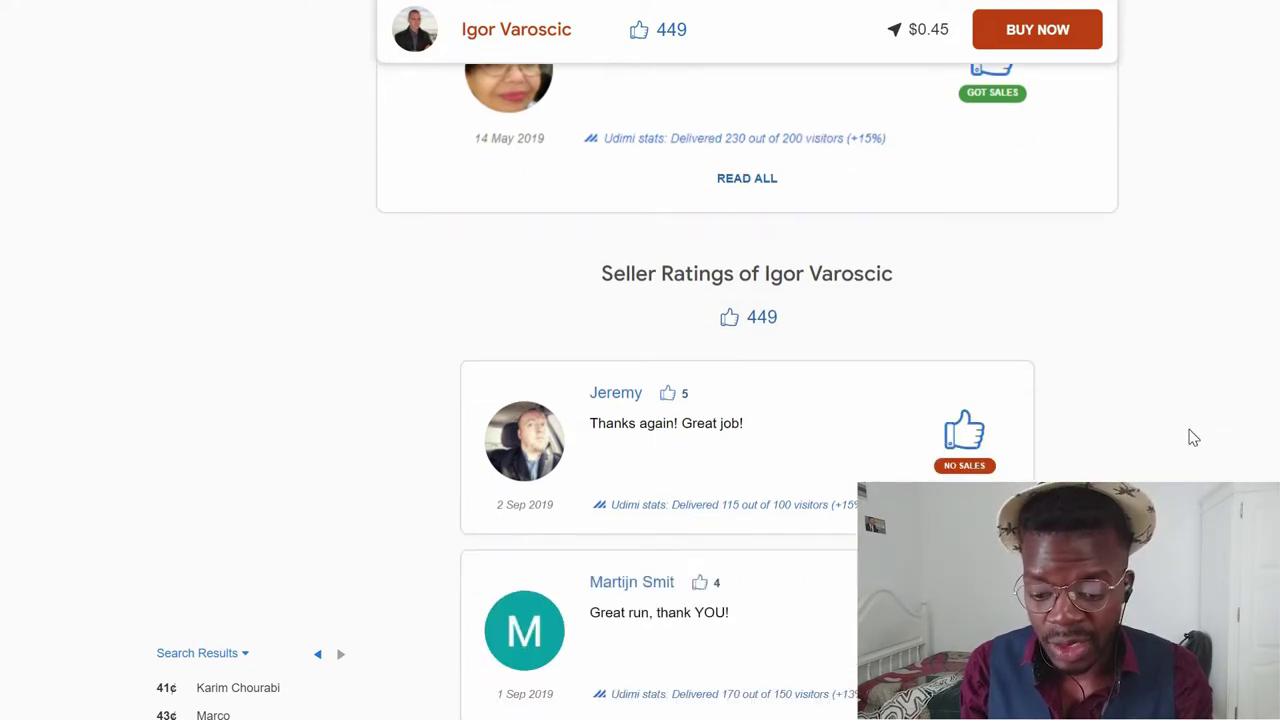
pyautogui.scroll(-1, 1191, 437)
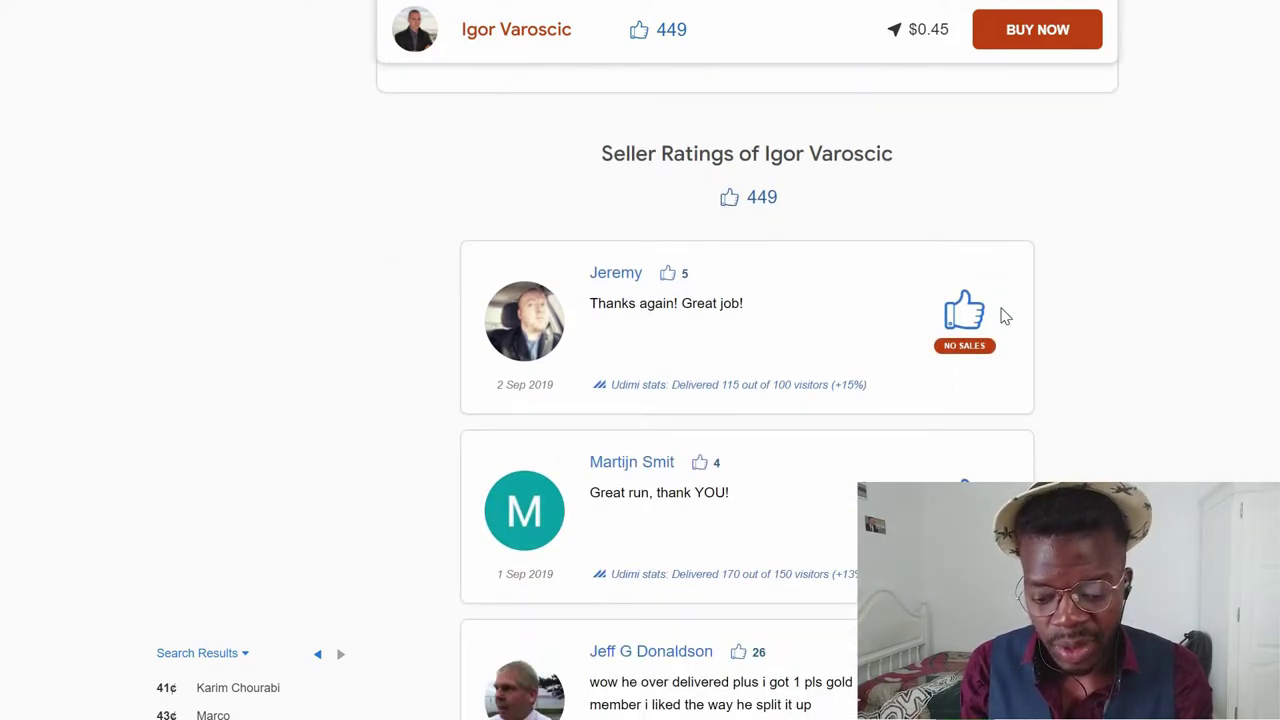
pyautogui.scroll(-1, 1055, 301)
pyautogui.scroll(-2, 748, 392)
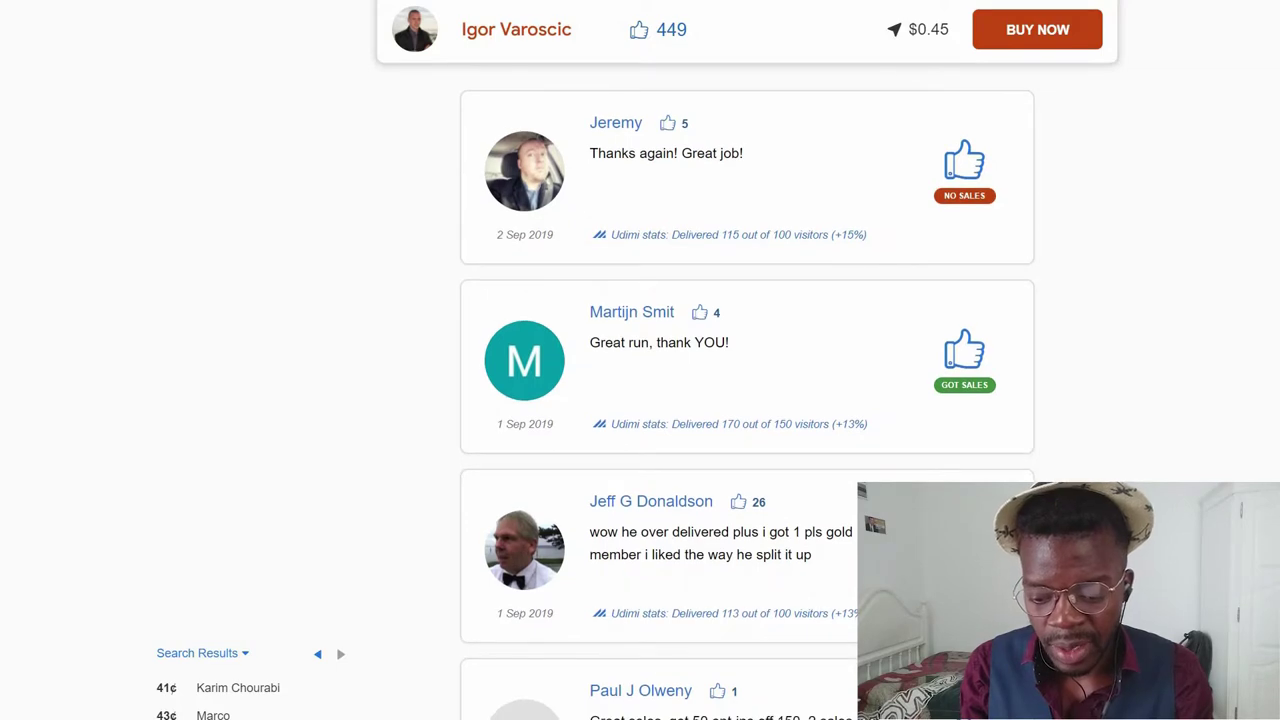
pyautogui.scroll(-7, 748, 392)
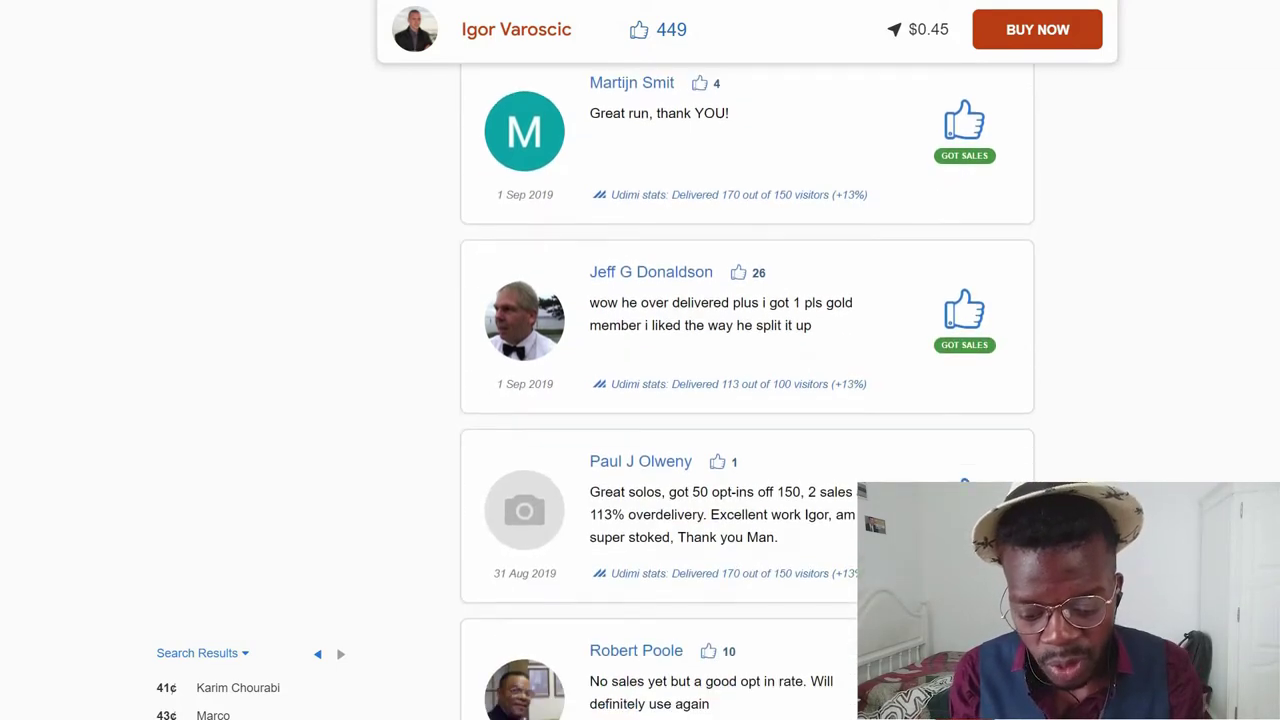
pyautogui.scroll(-3, 748, 392)
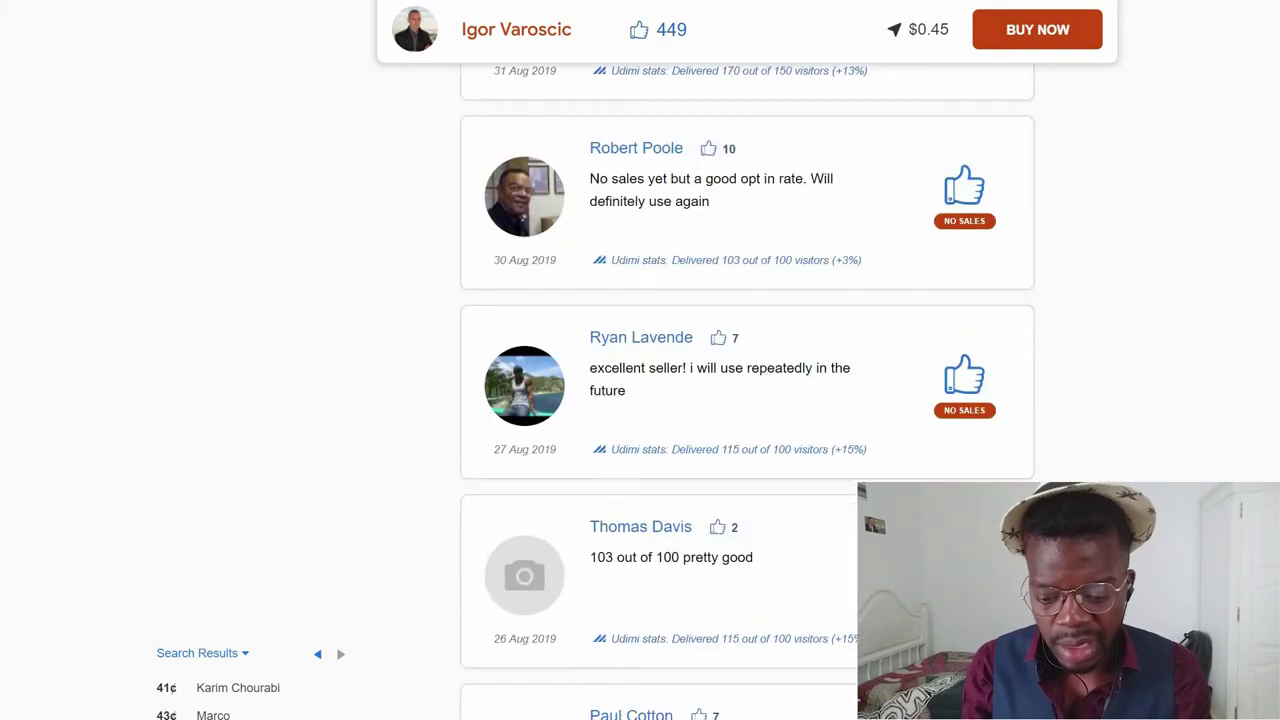
pyautogui.scroll(-2, 748, 392)
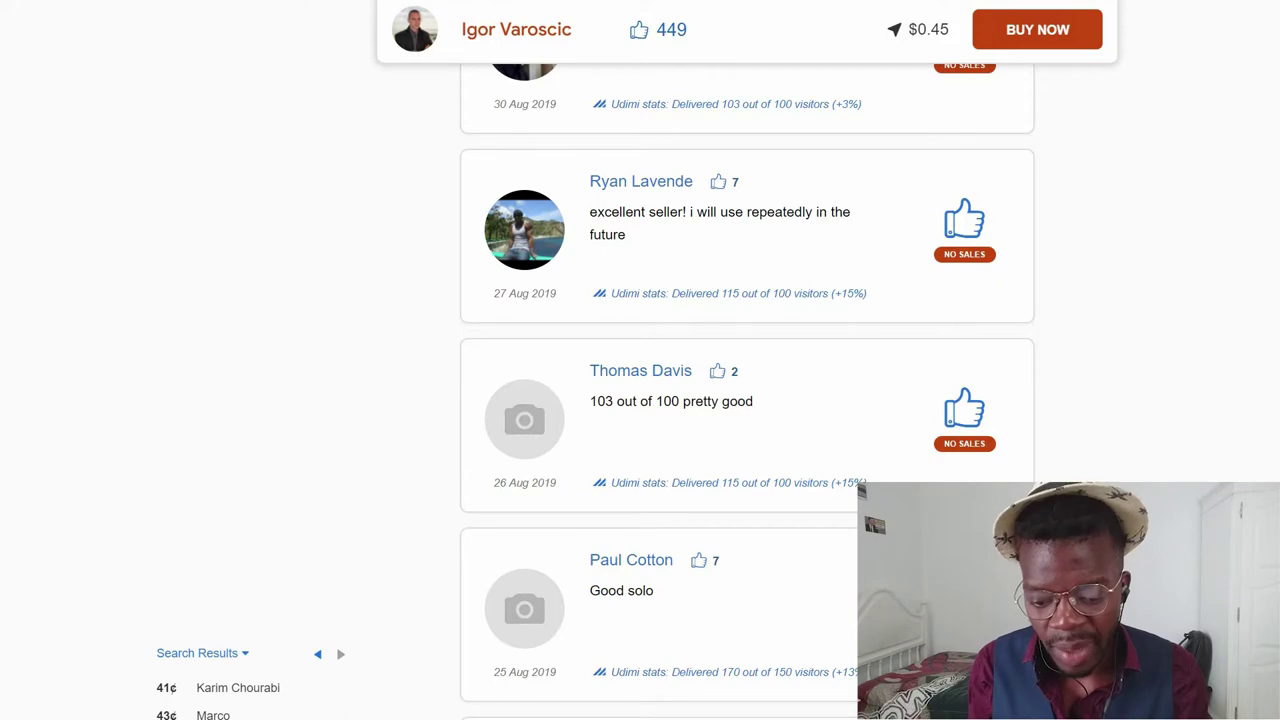
pyautogui.scroll(-10, 748, 392)
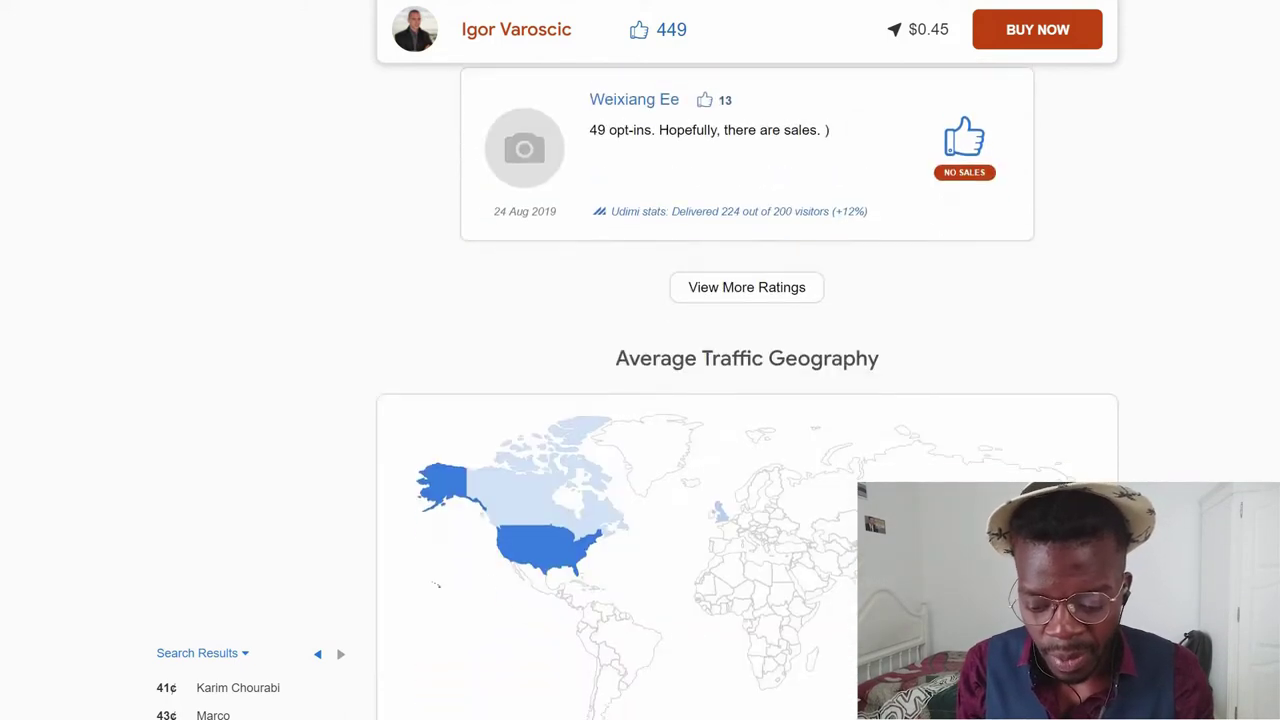
pyautogui.scroll(-1, 748, 392)
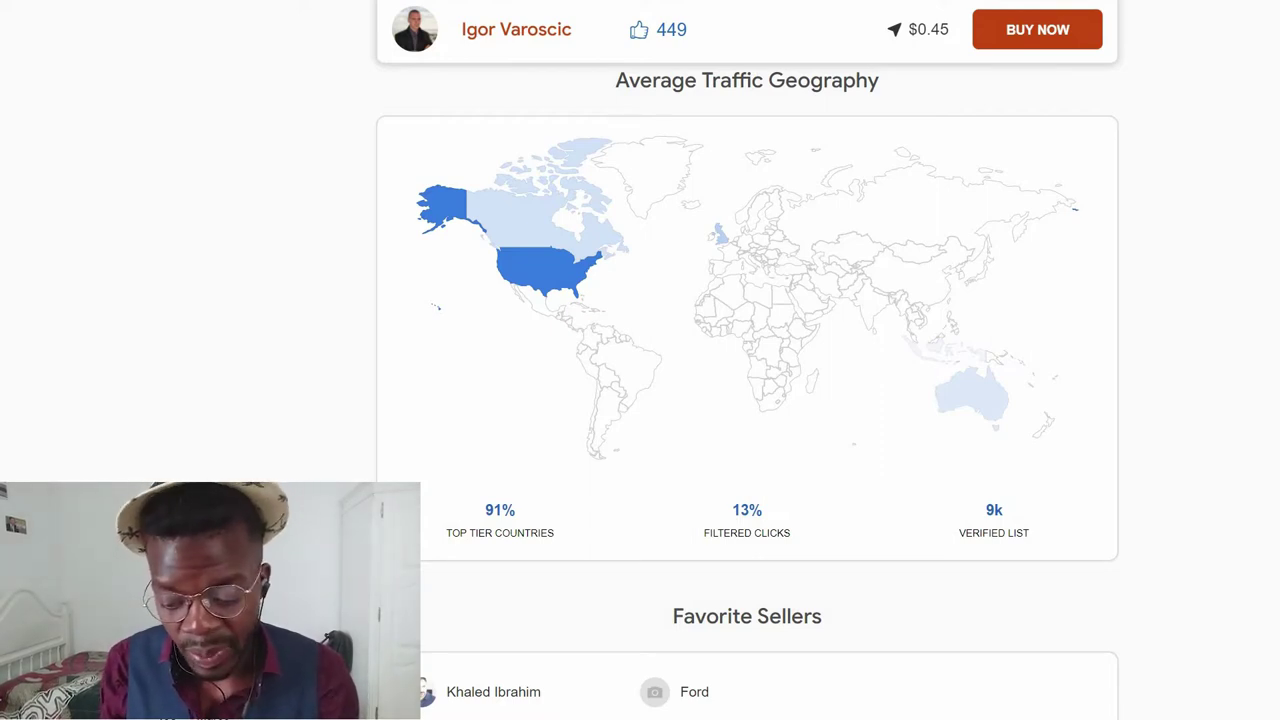
# Uncheck 'I have ad text' so the order uses a saved link, totalling $58.00.
pyautogui.scroll(15, 748, 400)
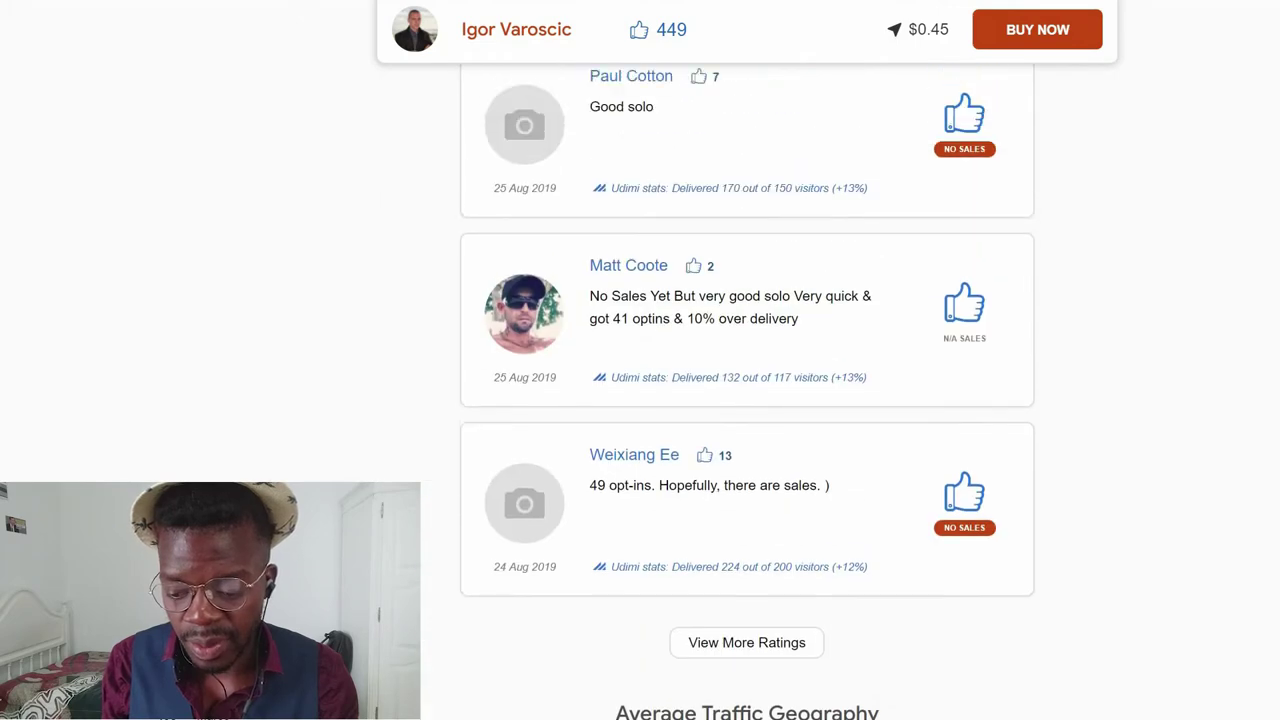
pyautogui.scroll(10, 748, 400)
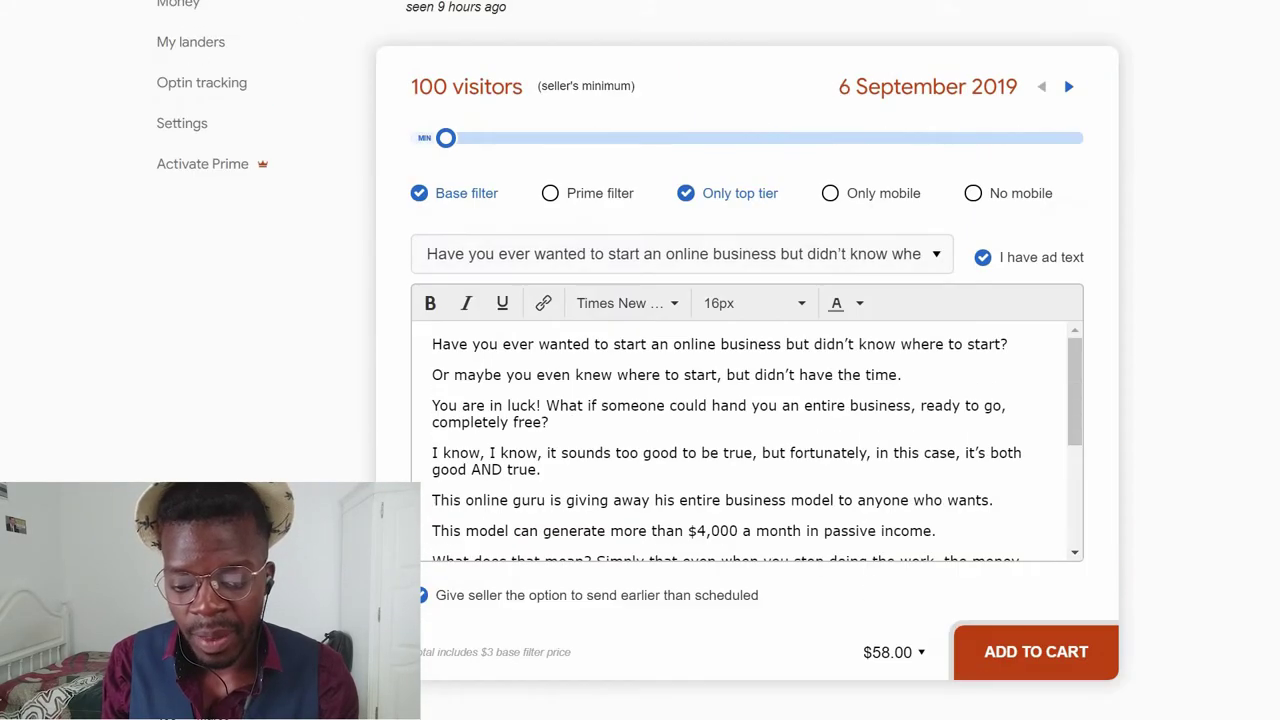
pyautogui.scroll(1, 1057, 251)
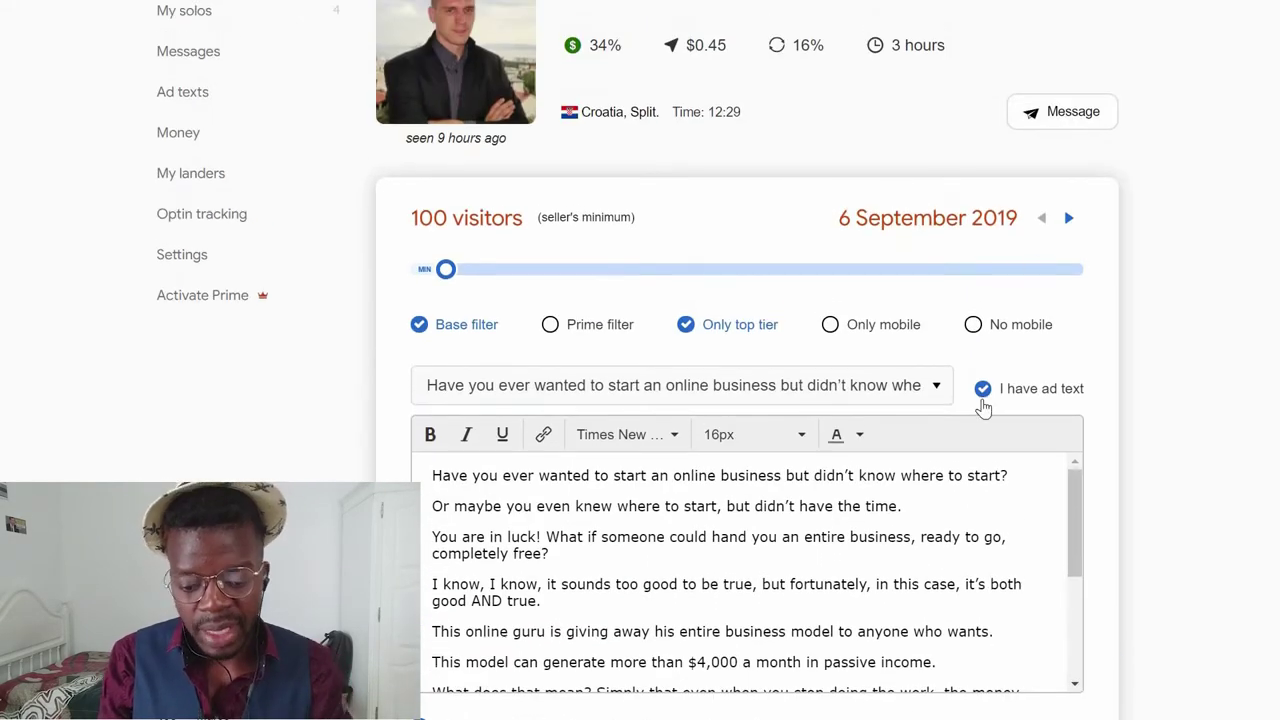
pyautogui.click(983, 390)
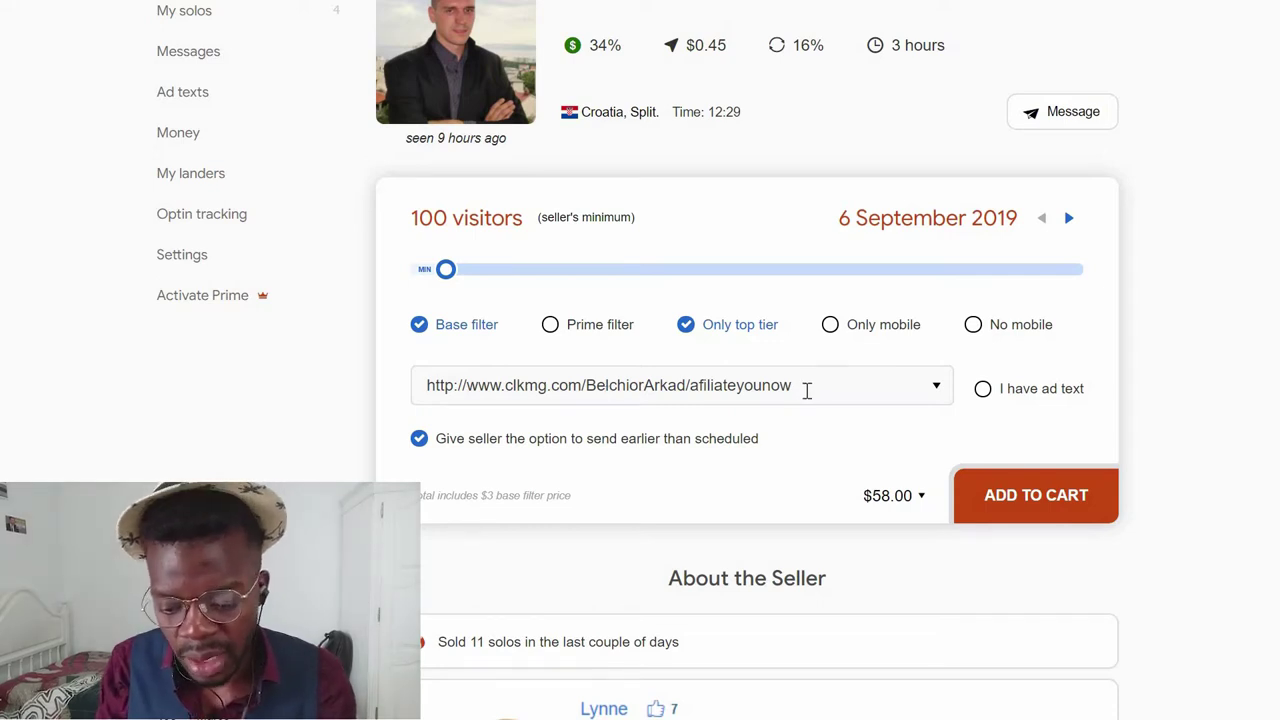
pyautogui.moveTo(806, 391); pyautogui.dragTo(389, 397)
pyautogui.write('gshajhdhgashgjdgahj')
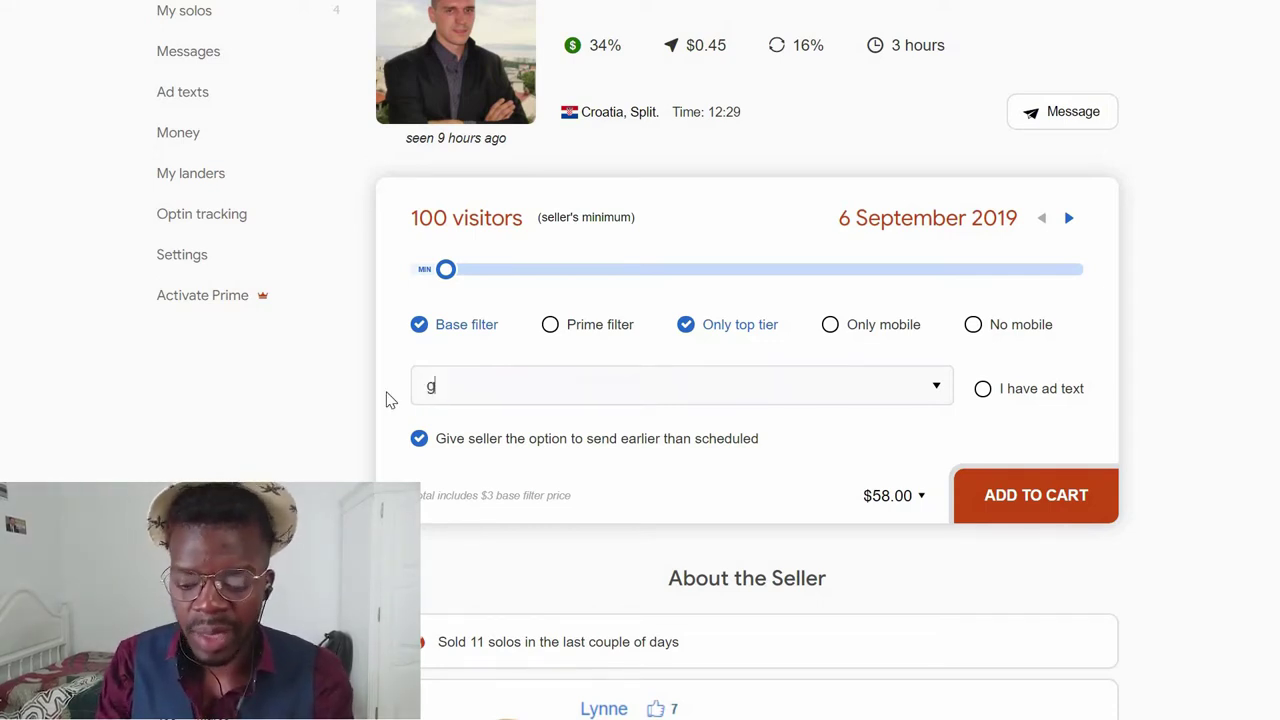
pyautogui.write('d')
pyautogui.press('BackSpace')
pyautogui.press('BackSpace')
pyautogui.press('BackSpace')
pyautogui.press('BackSpace')
pyautogui.press('BackSpace')
pyautogui.press('BackSpace')
pyautogui.press('BackSpace')
pyautogui.press('BackSpace')
pyautogui.press('BackSpace')
pyautogui.press('BackSpace')
pyautogui.press('BackSpace')
pyautogui.press('BackSpace')
pyautogui.press('BackSpace')
pyautogui.press('BackSpace')
pyautogui.press('BackSpace')
pyautogui.press('BackSpace')
pyautogui.press('BackSpace')
pyautogui.press('BackSpace')
pyautogui.press('BackSpace')
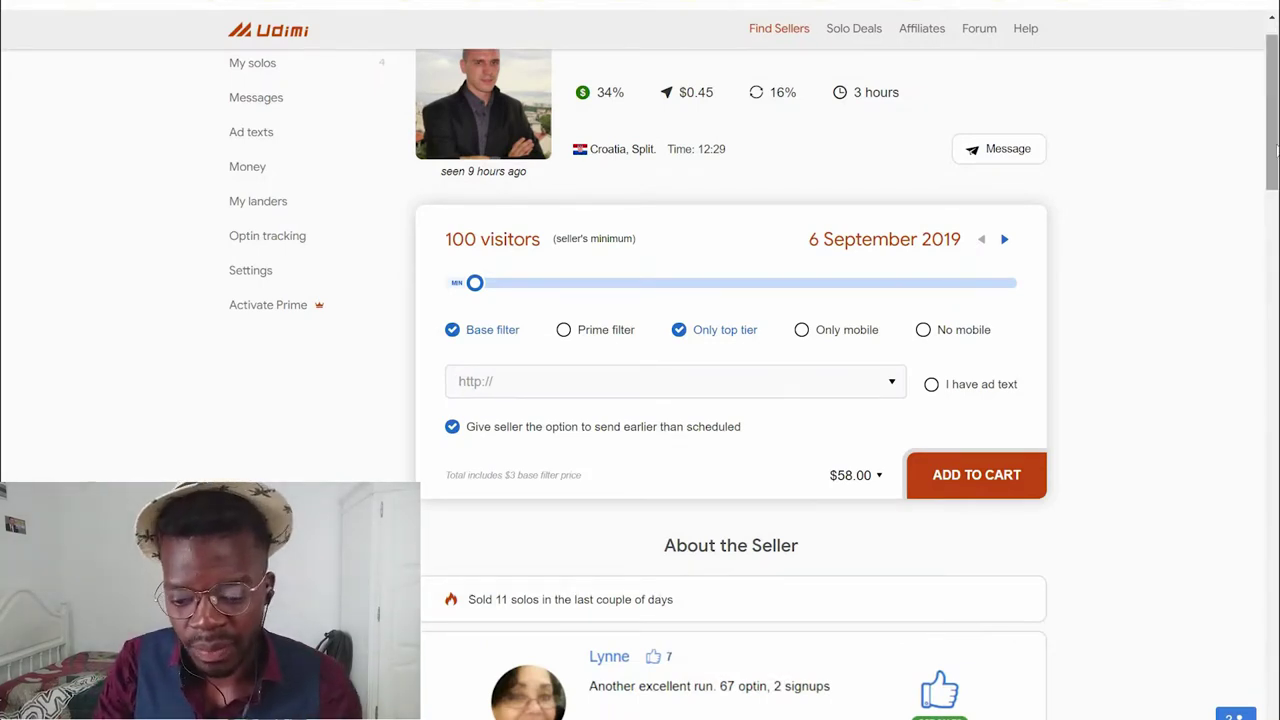
pyautogui.scroll(-10, 1276, 148)
pyautogui.scroll(11, 1250, 120)
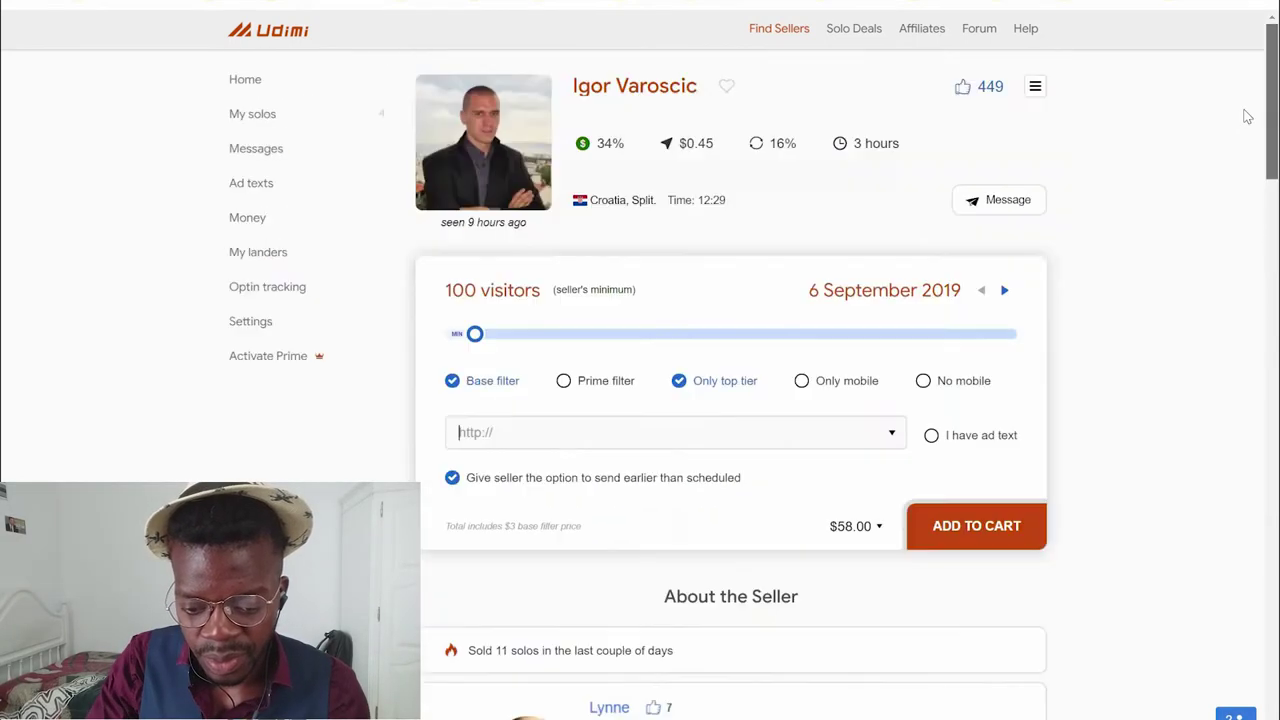
pyautogui.click(793, 434)
pyautogui.write('www')
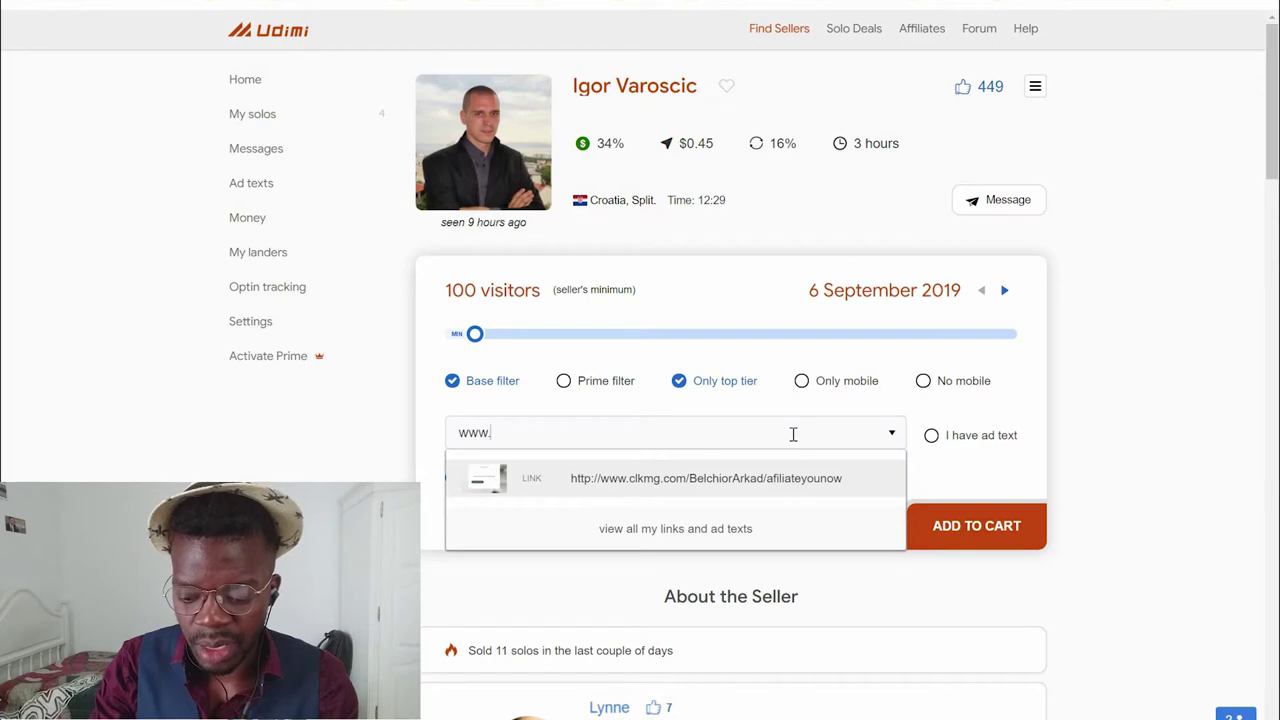
pyautogui.write('.google.com')
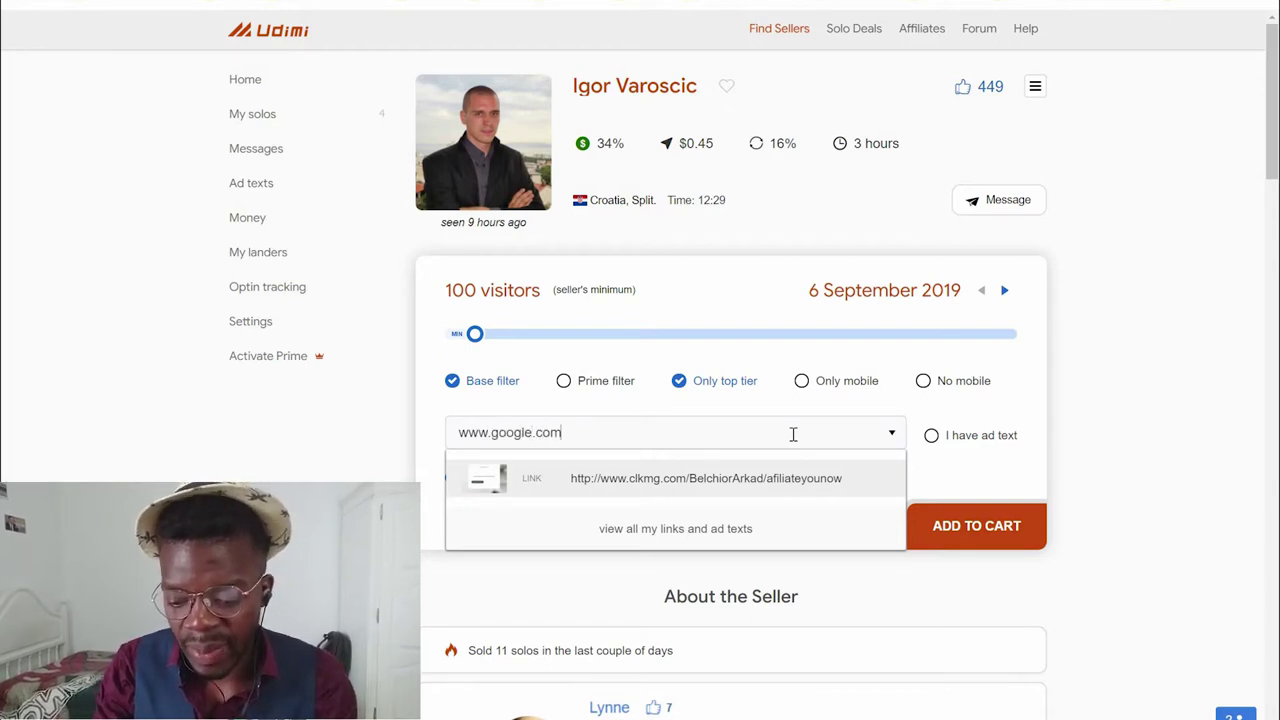
pyautogui.click(990, 535)
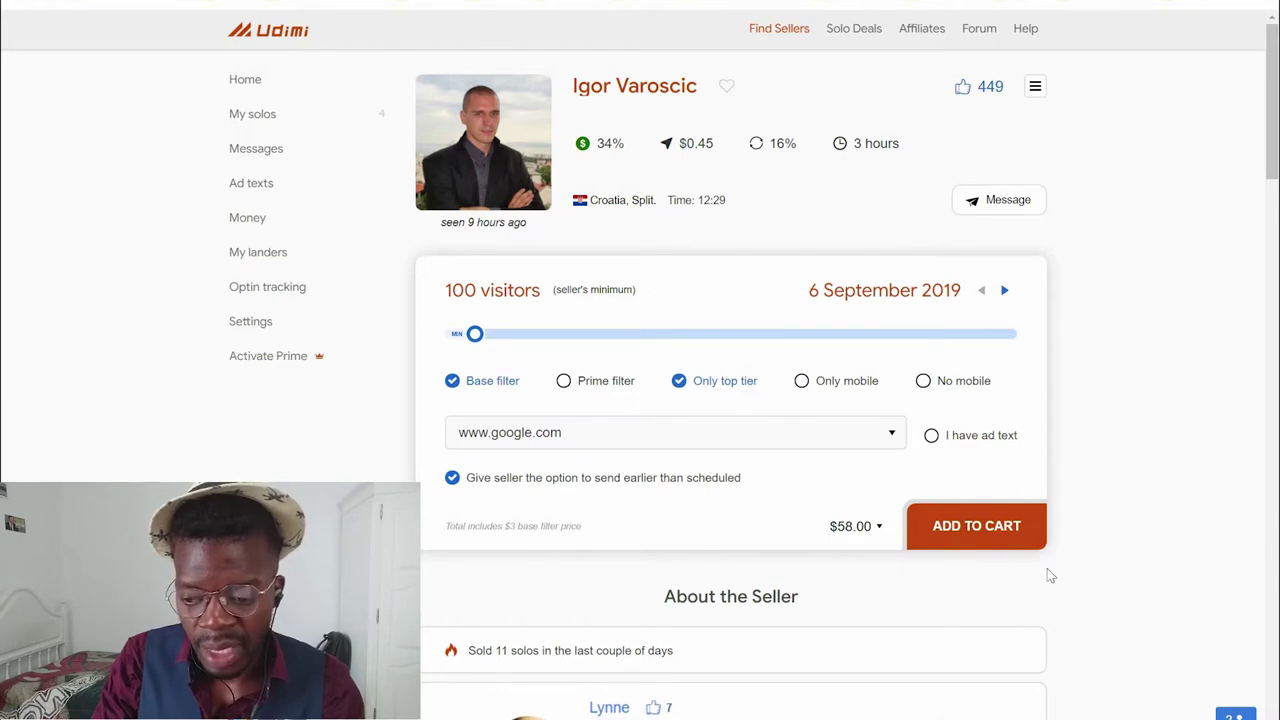
# Add the 100-visitor top-tier order to the cart and return to Find Sellers.
pyautogui.click(962, 526)
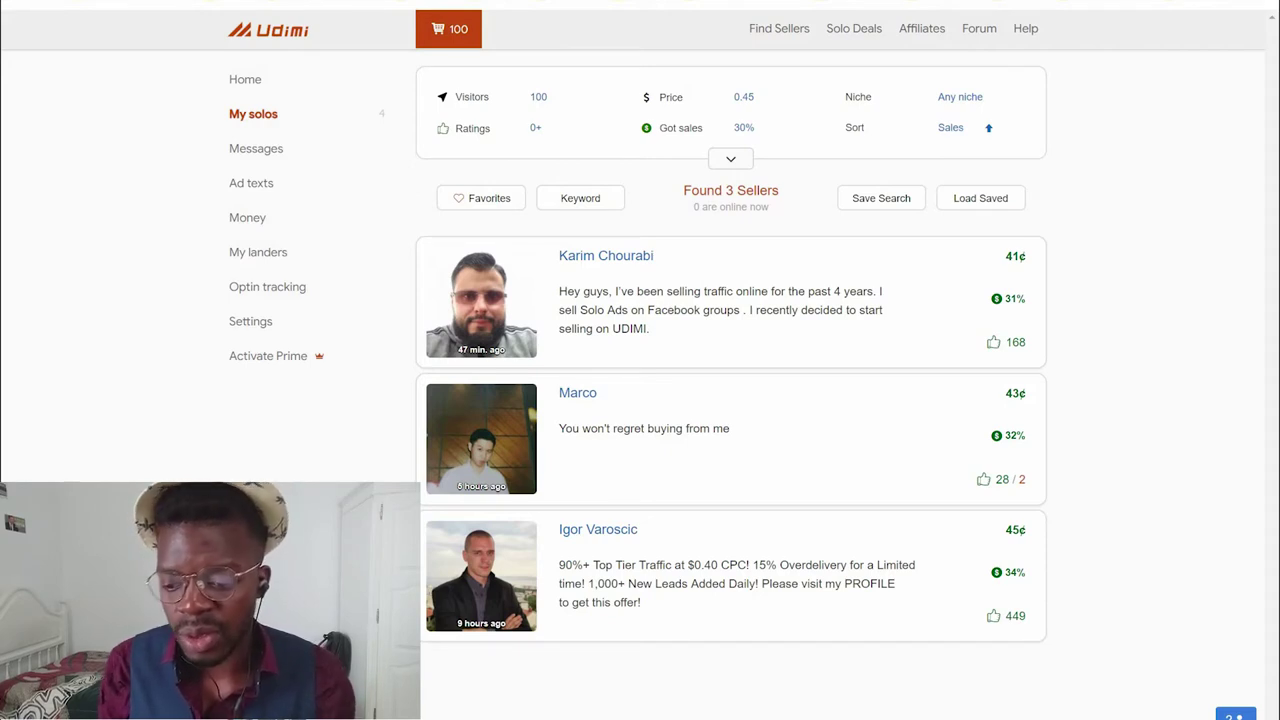
pyautogui.click(783, 40)
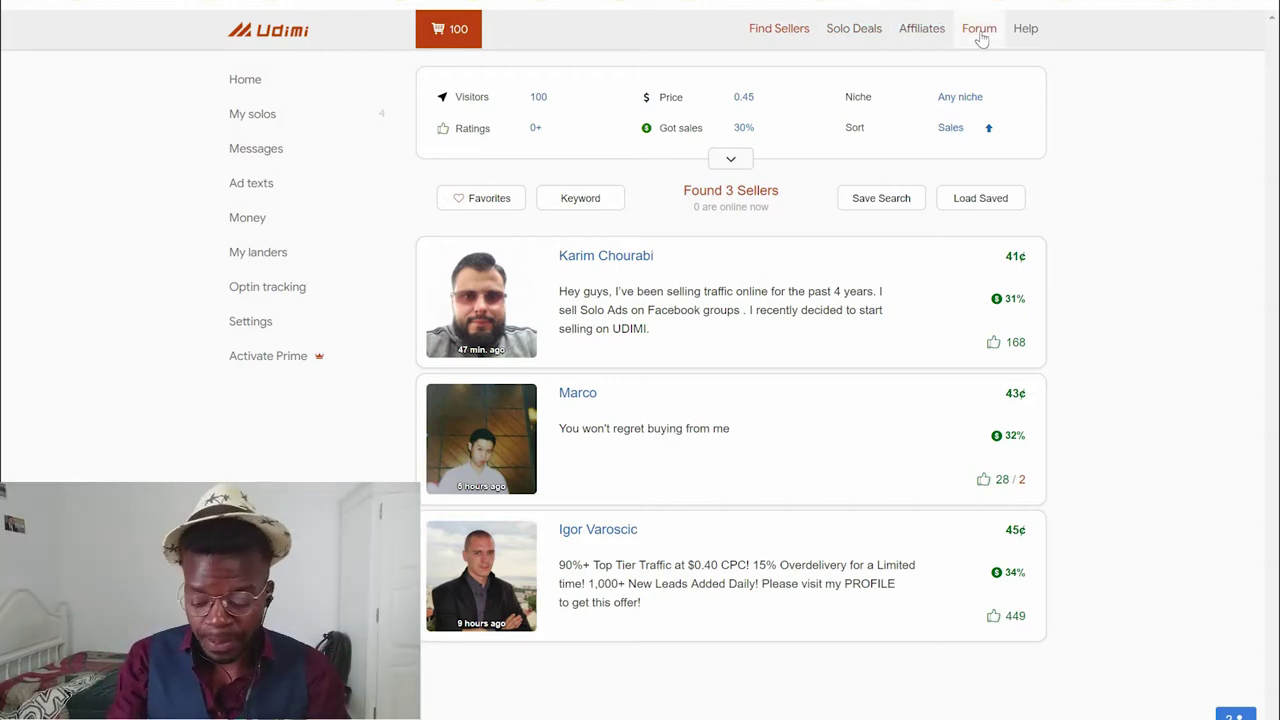
# Go to the Forum from the top navigation bar.
pyautogui.click(980, 33)
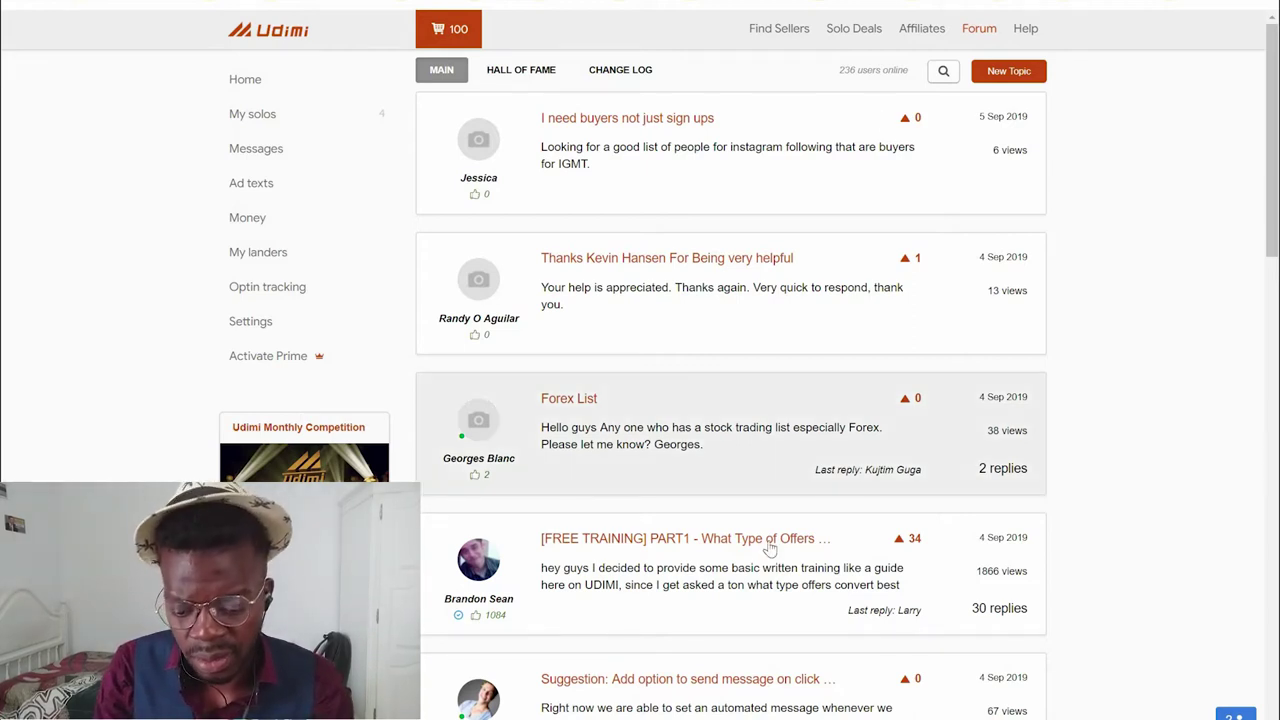
# Visit Find Sellers and Messages, then return to My solos showing the 452/425-click delivered solo.
pyautogui.click(762, 38)
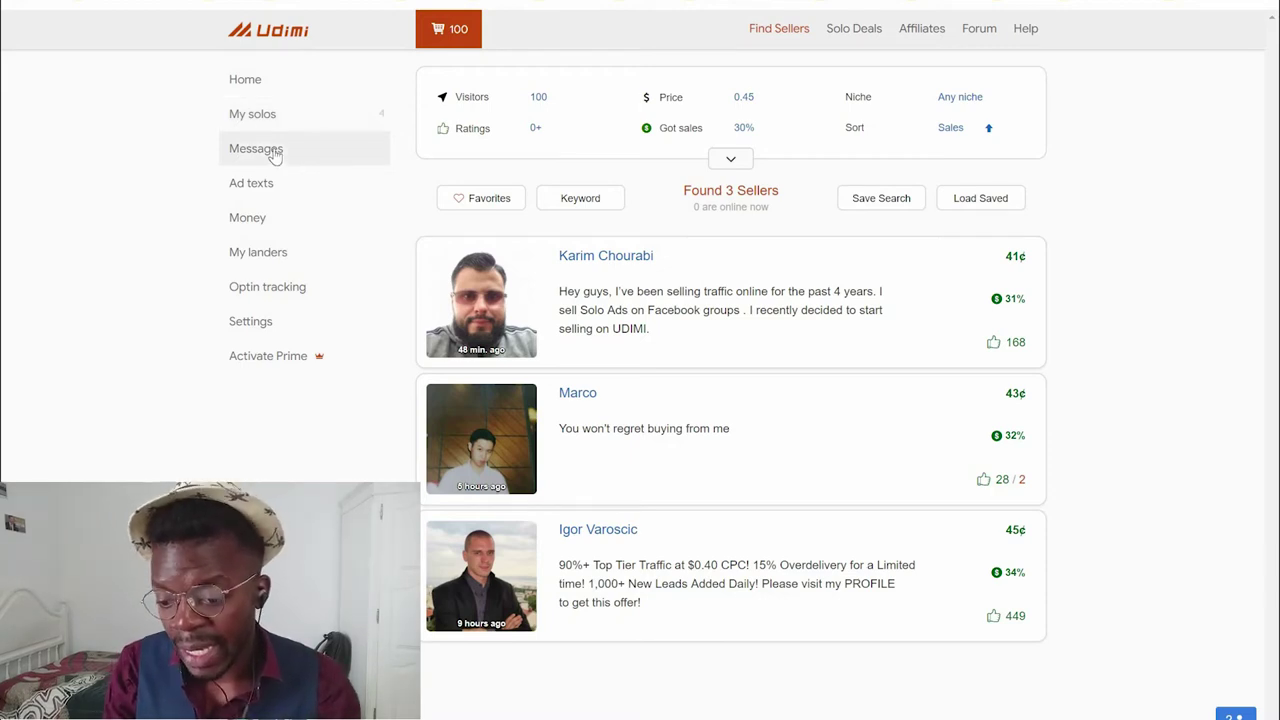
pyautogui.click(274, 153)
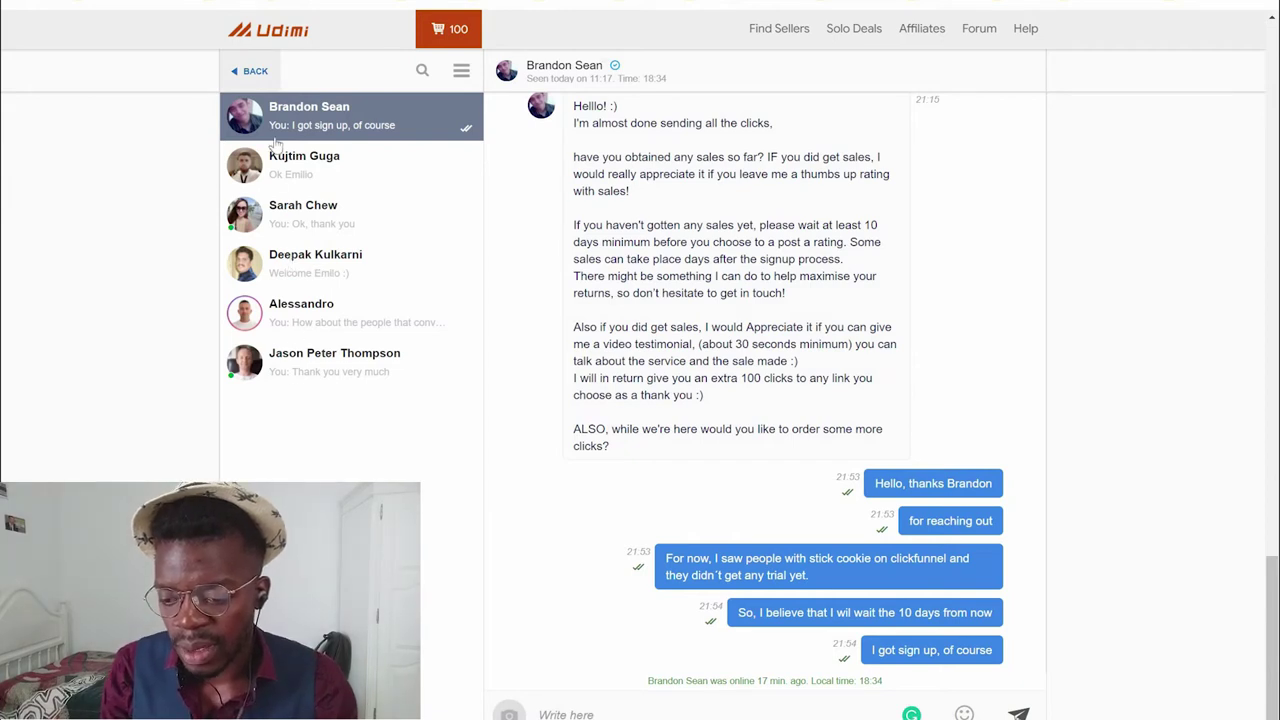
pyautogui.click(251, 71)
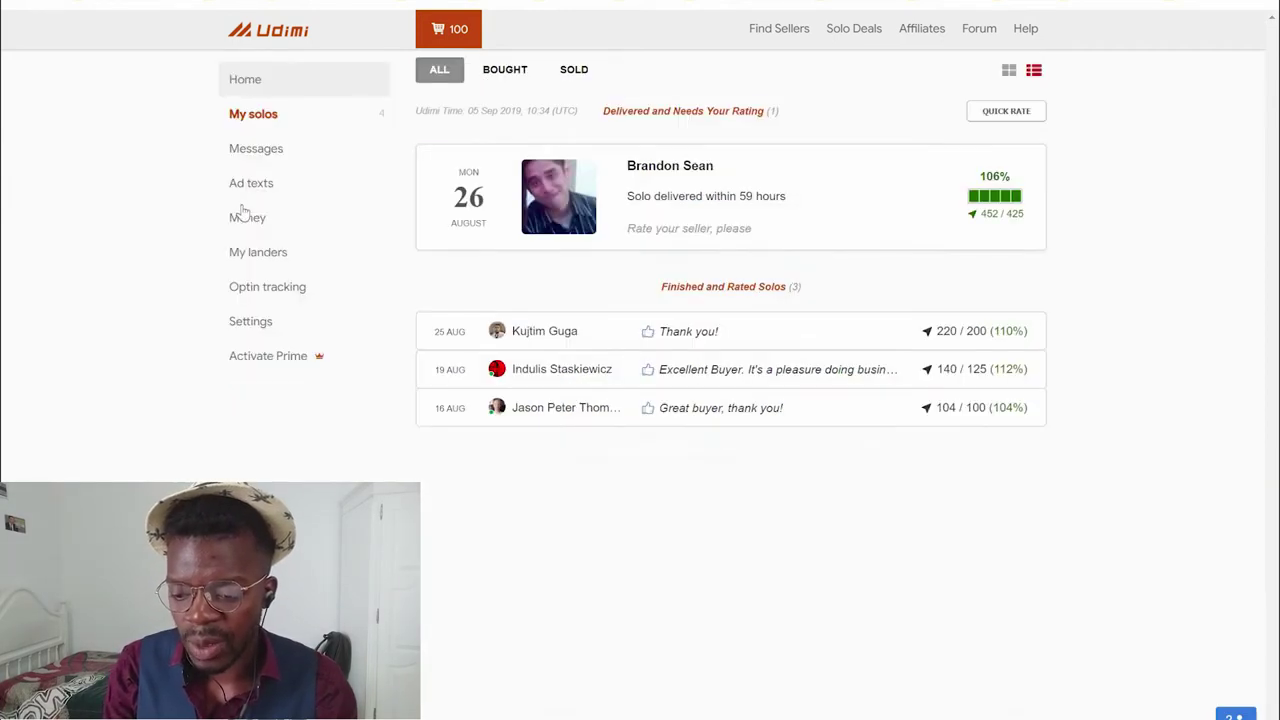